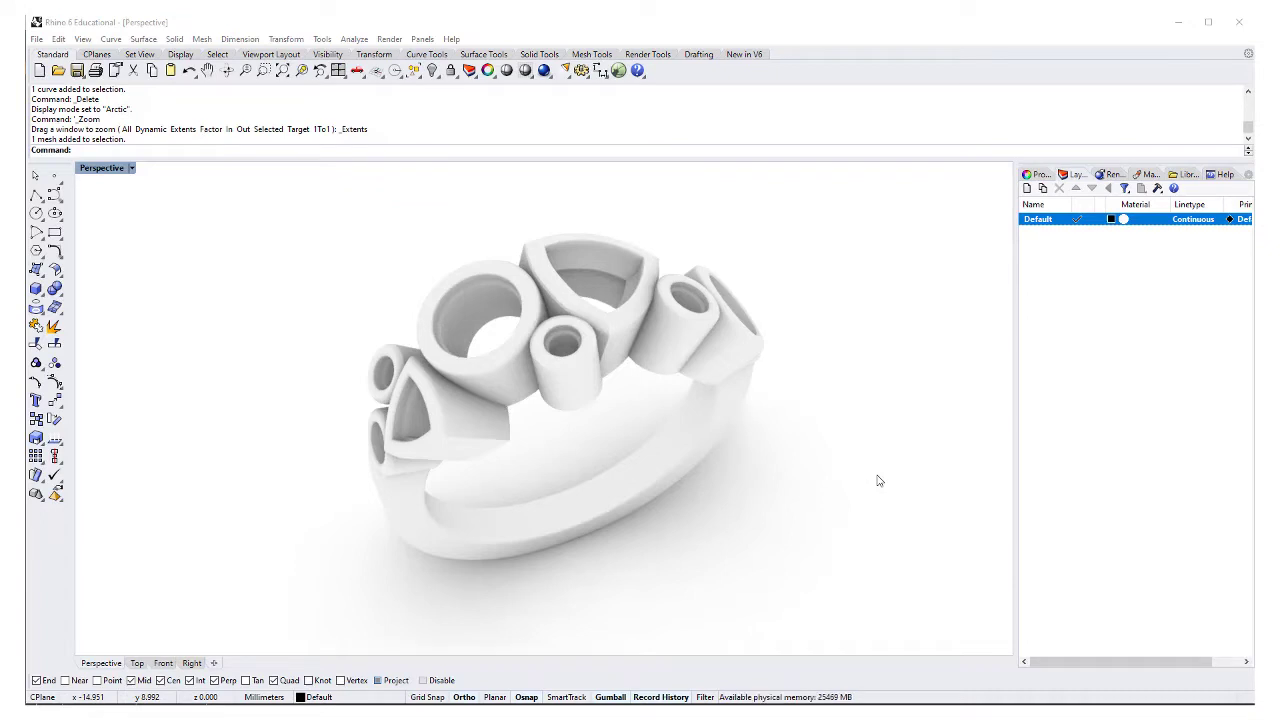
- Orbit and zoom the Rhino Perspective view to inspect the ring's bezel from tilted angles
right_click_drag(571, 423, 629, 366)
scroll(574, 403, "up", 2)
right_click_drag(574, 403, 714, 398)
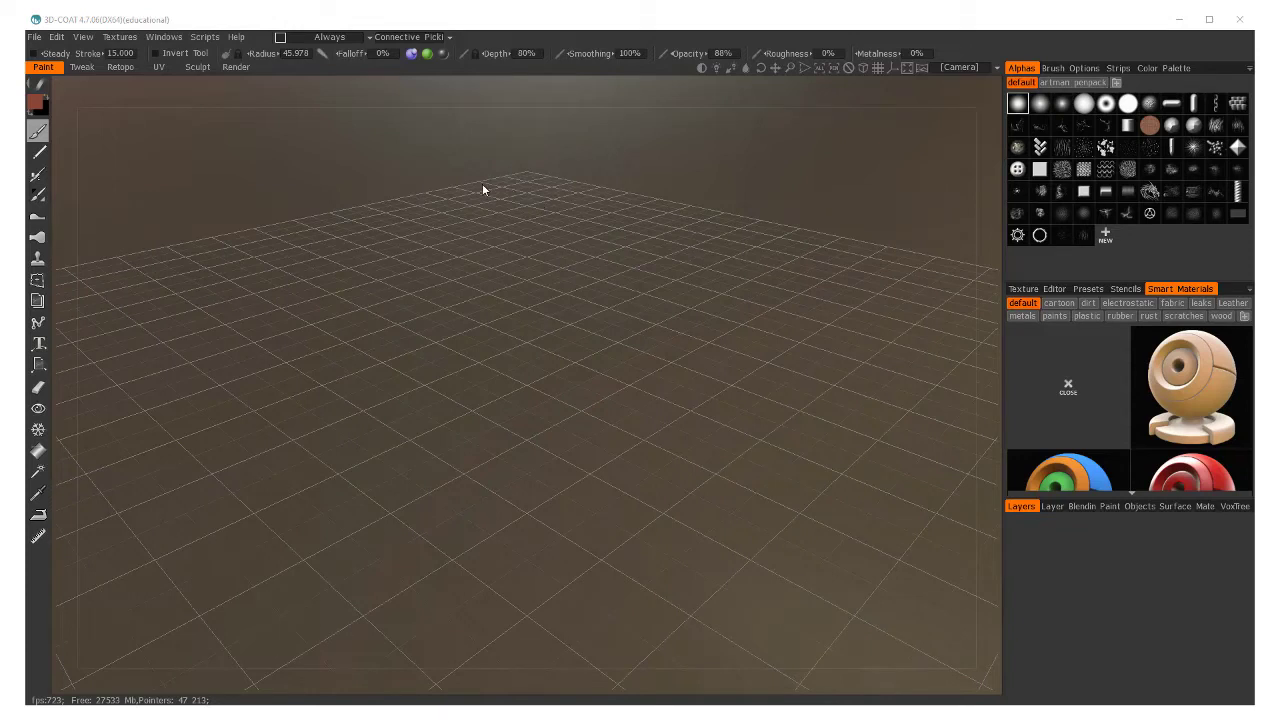
- Import the '3Dcoat tryout' ring from Downloads as a mesh for voxelization
left_click(33, 37)
mouse_move(70, 152)
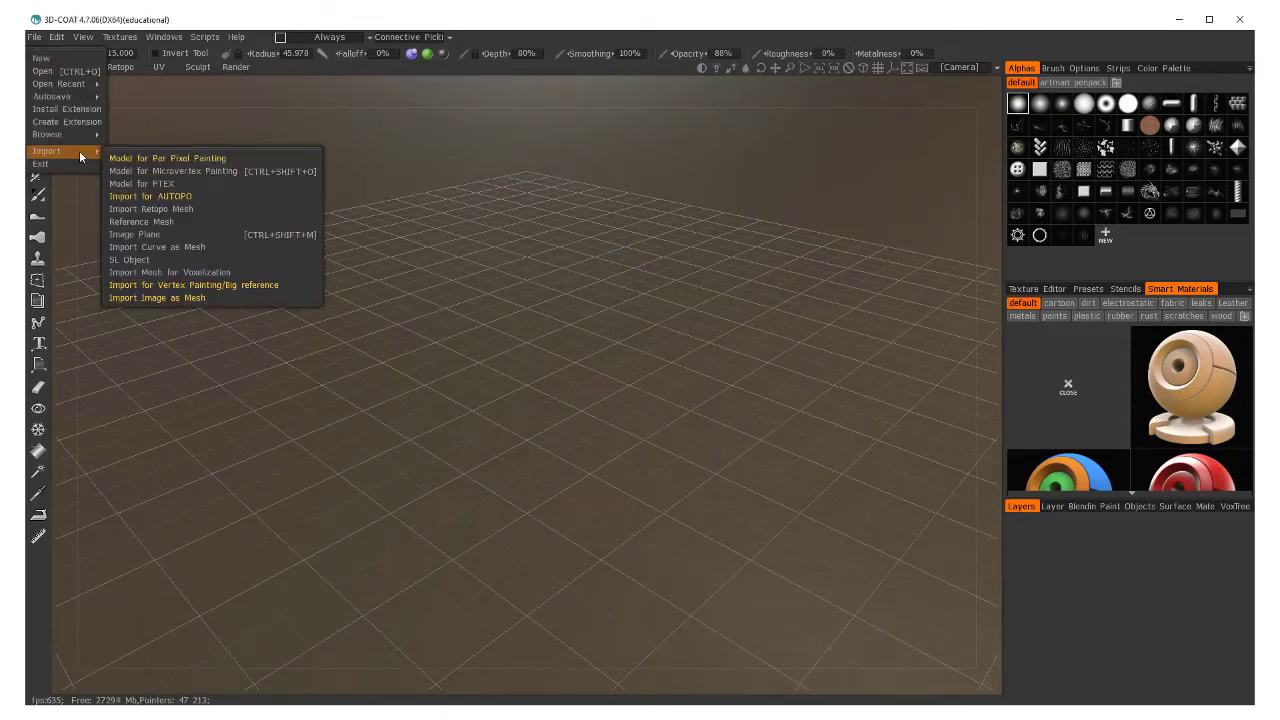
left_click(185, 276)
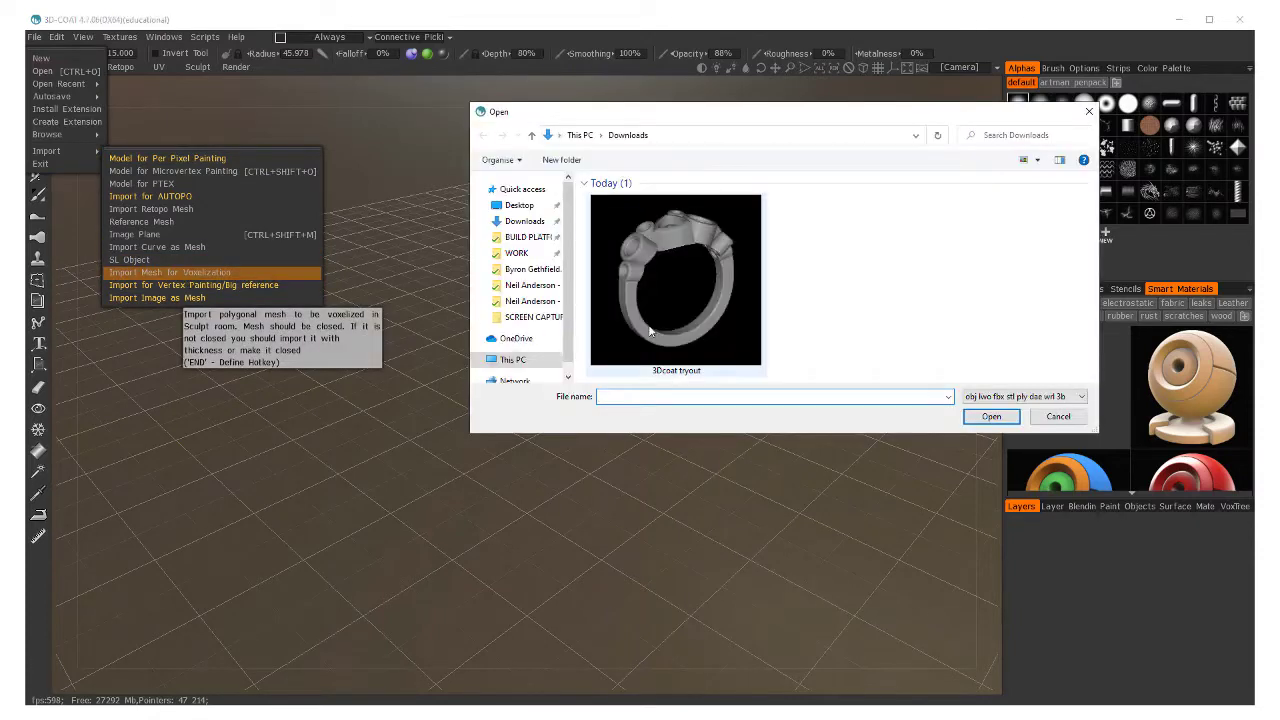
left_click(669, 272)
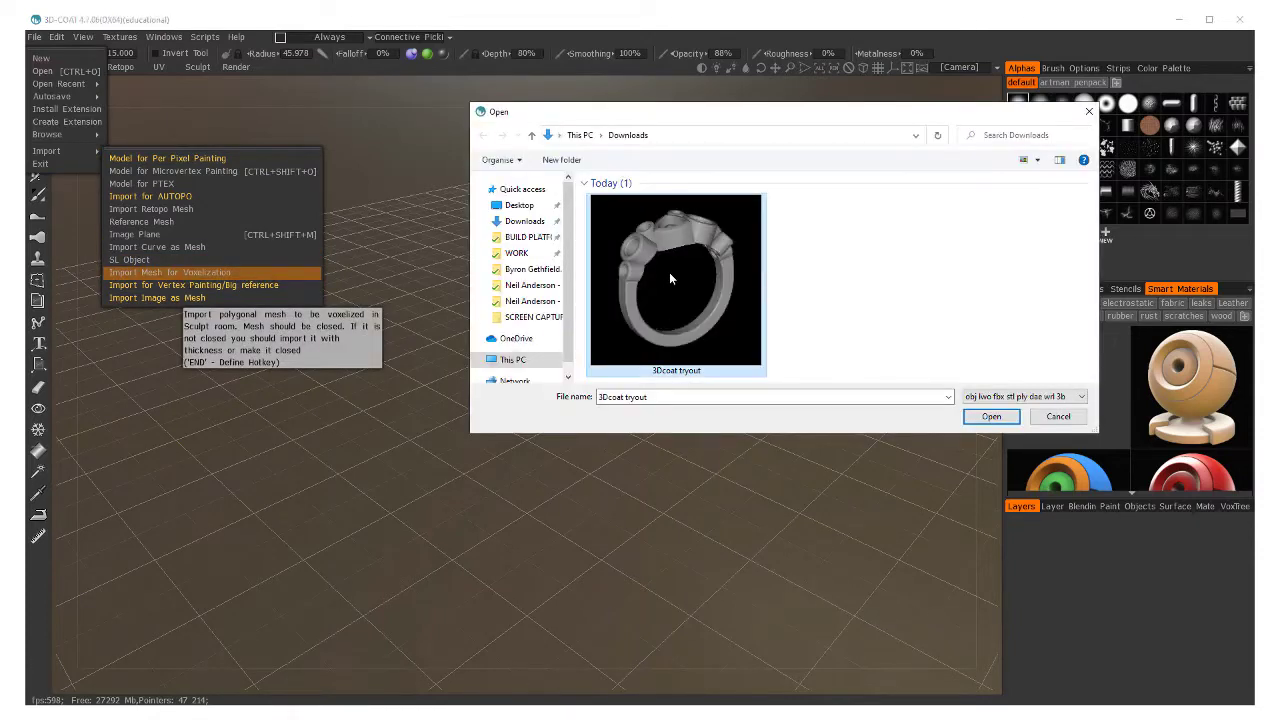
left_click(990, 417)
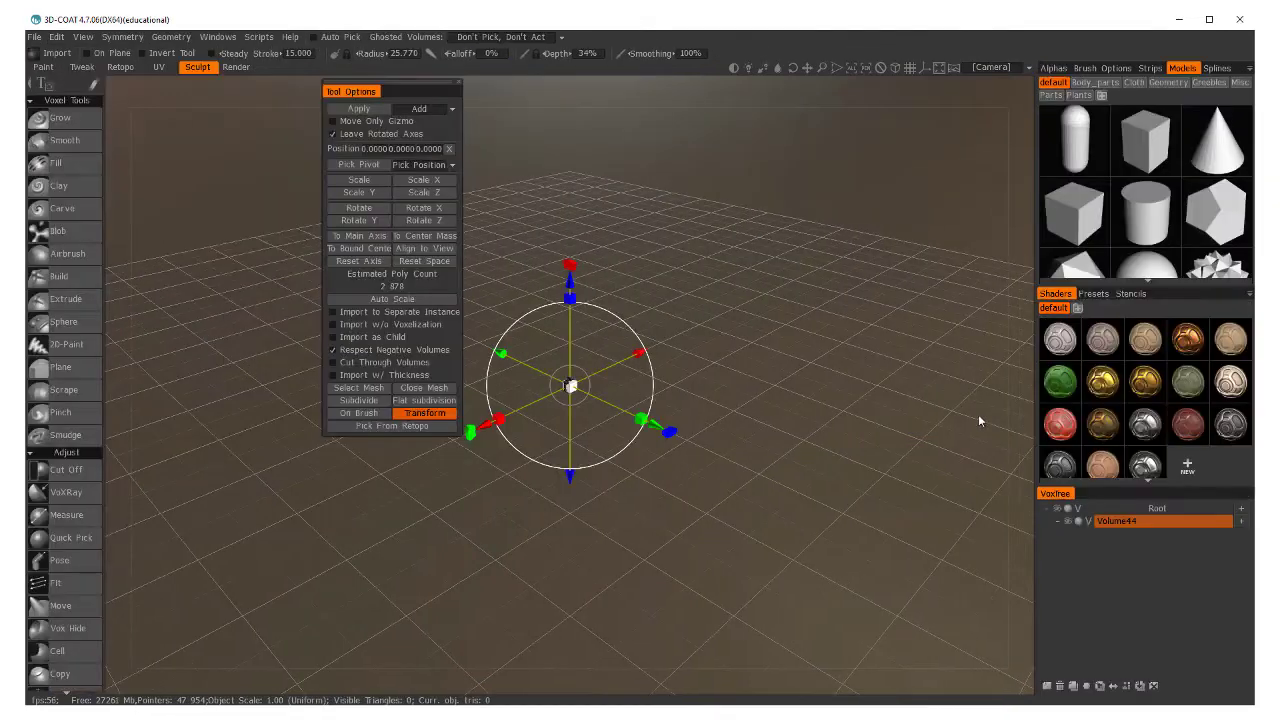
- Move the Tool Options panel down so the ring's import preview stays clear
left_click_drag(399, 94, 399, 161)
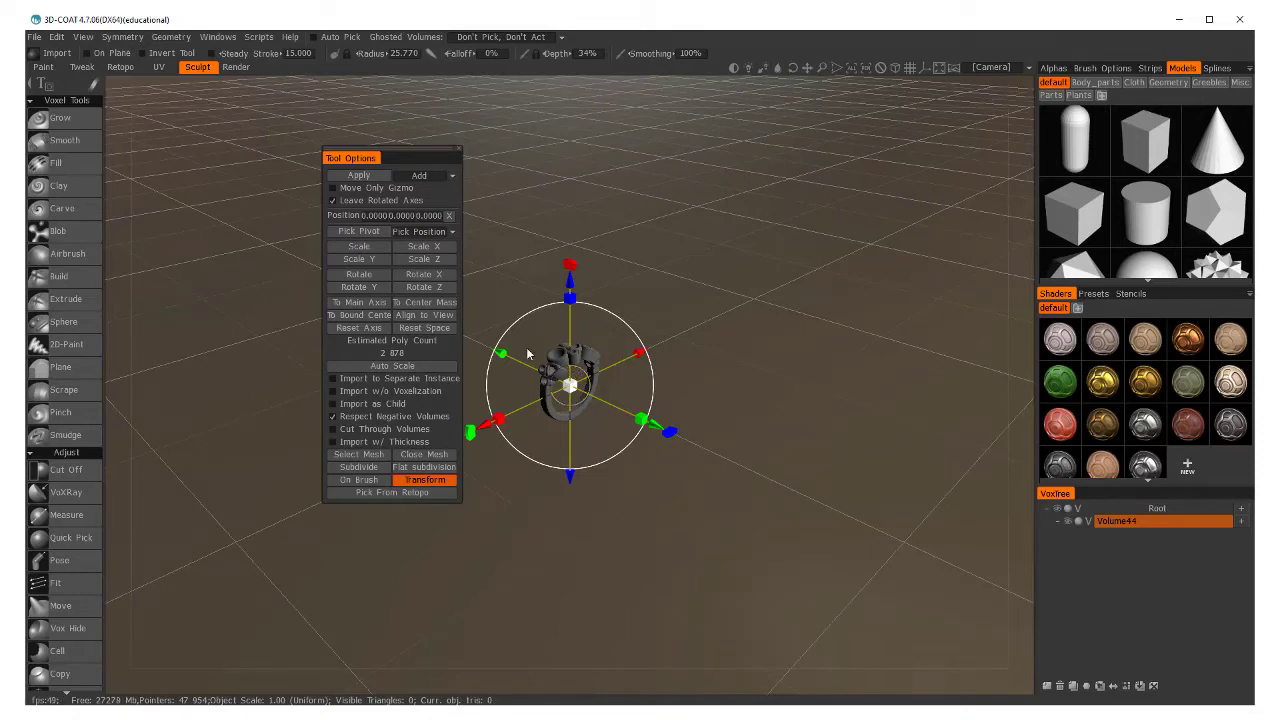
- Auto-scale the ring, then apply a 150 scale factor three times, reaching about 1 970 623 polys
left_click(406, 366)
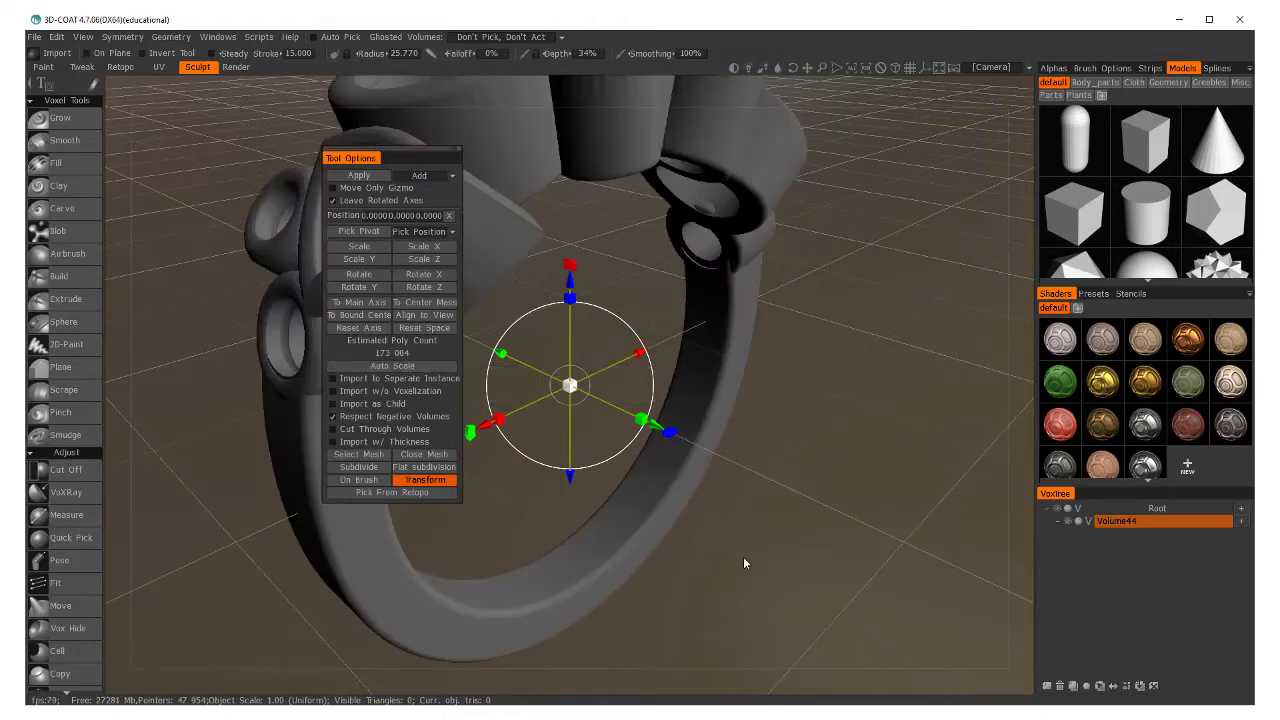
scroll(766, 328, "down", 5)
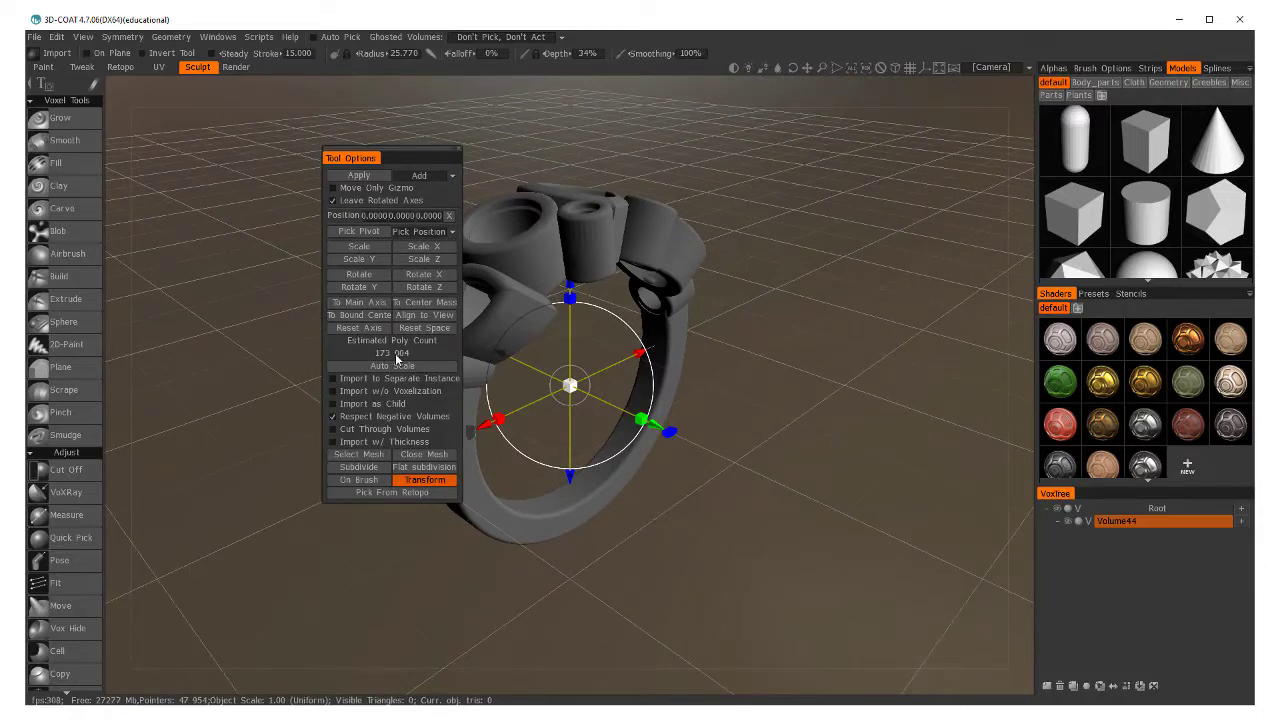
left_click_drag(416, 149, 355, 142)
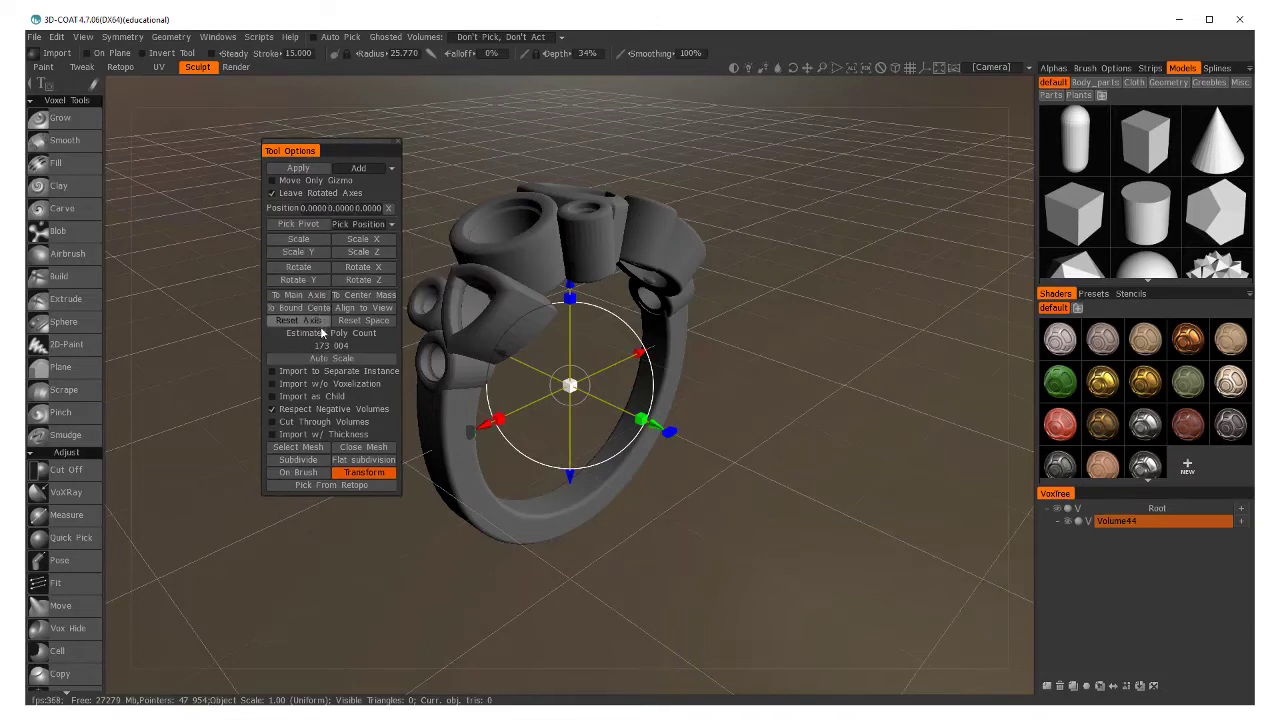
left_click(305, 243)
type("150")
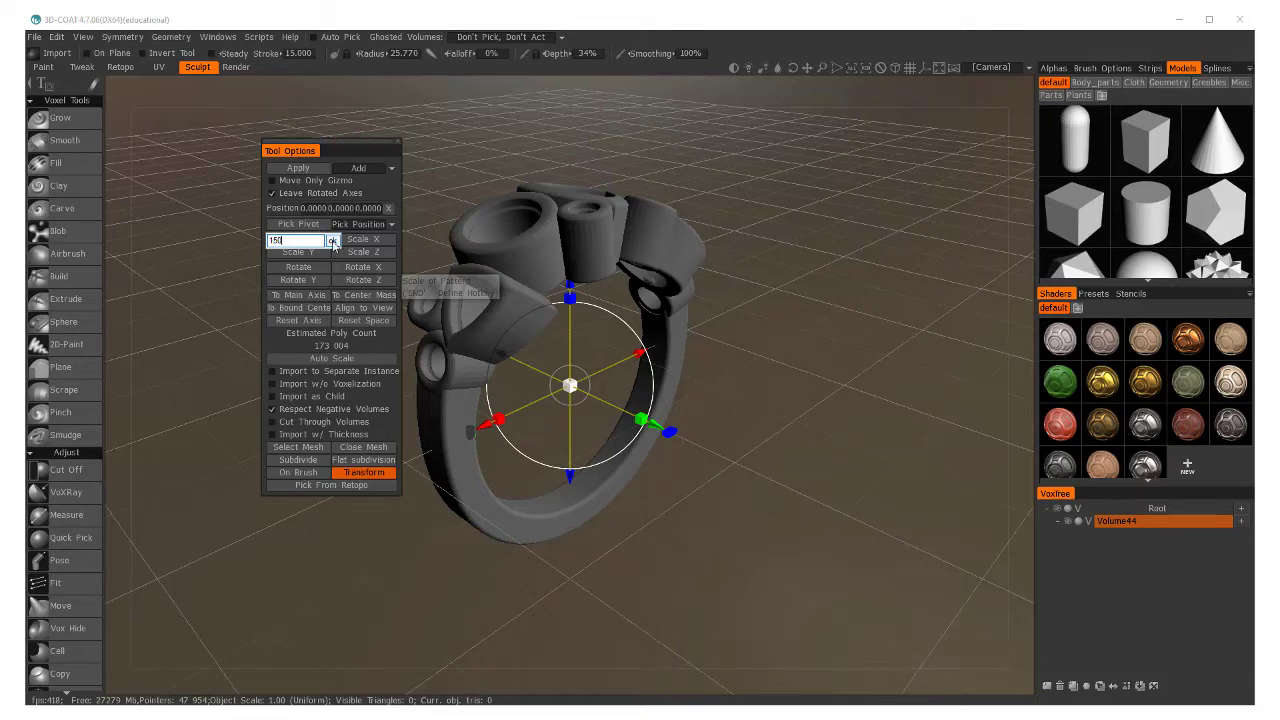
left_click(333, 243)
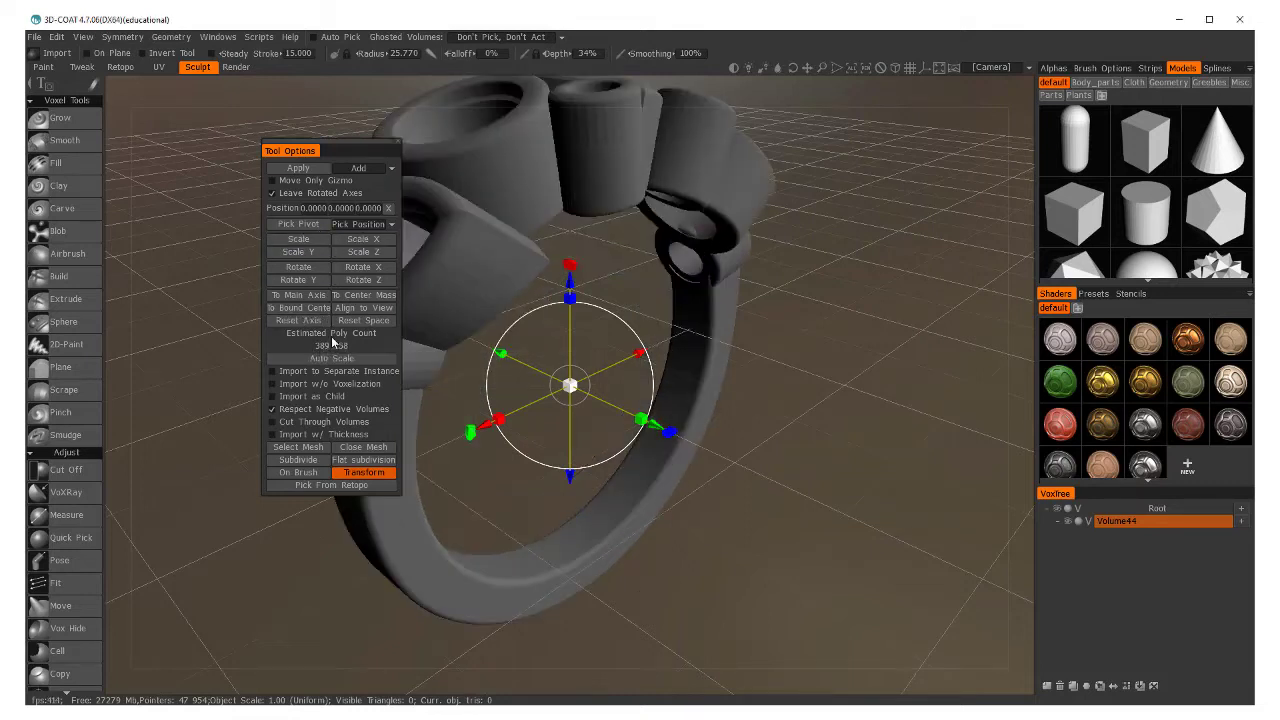
left_click(310, 242)
type("150")
key("Return")
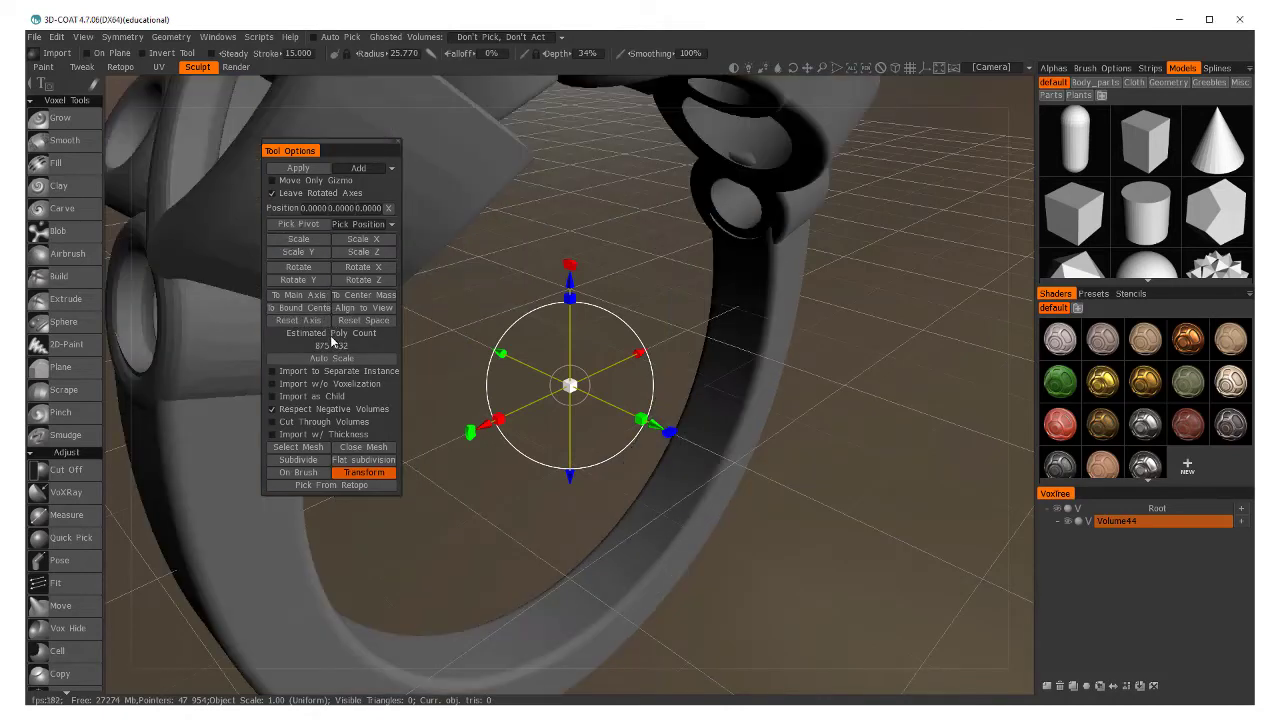
left_click(314, 245)
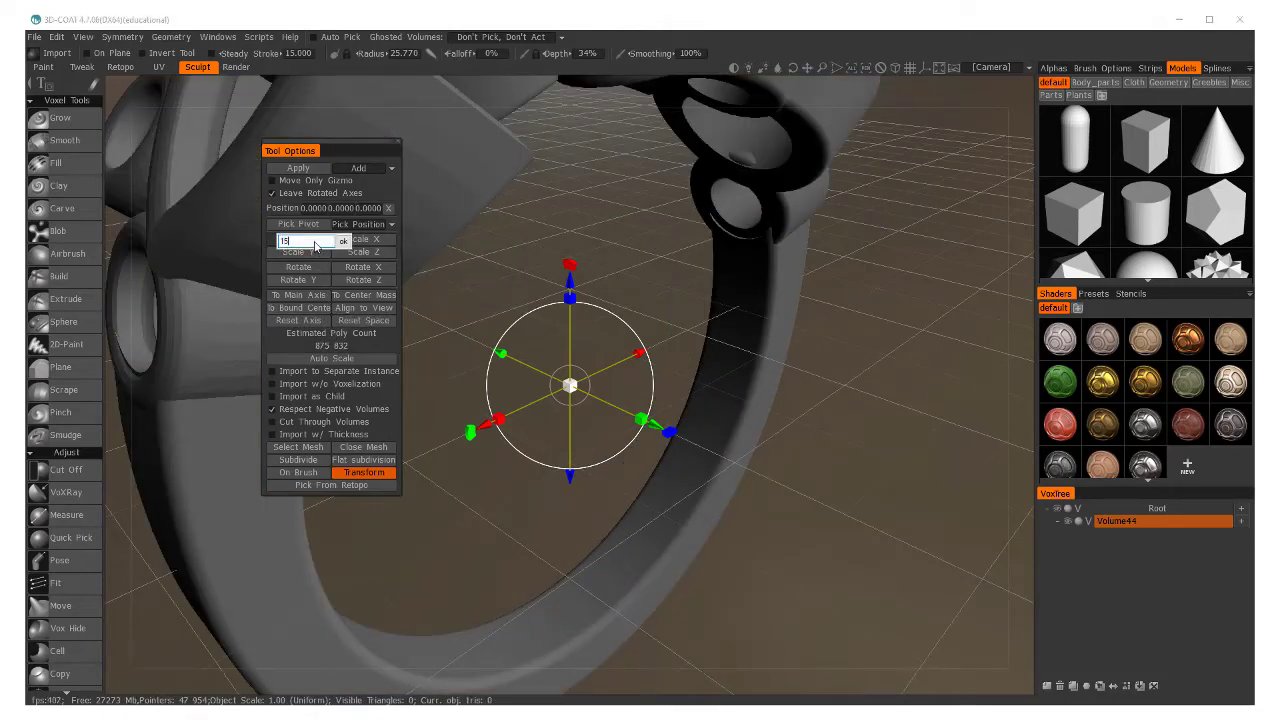
key("Return")
left_click_drag(453, 287, 451, 198)
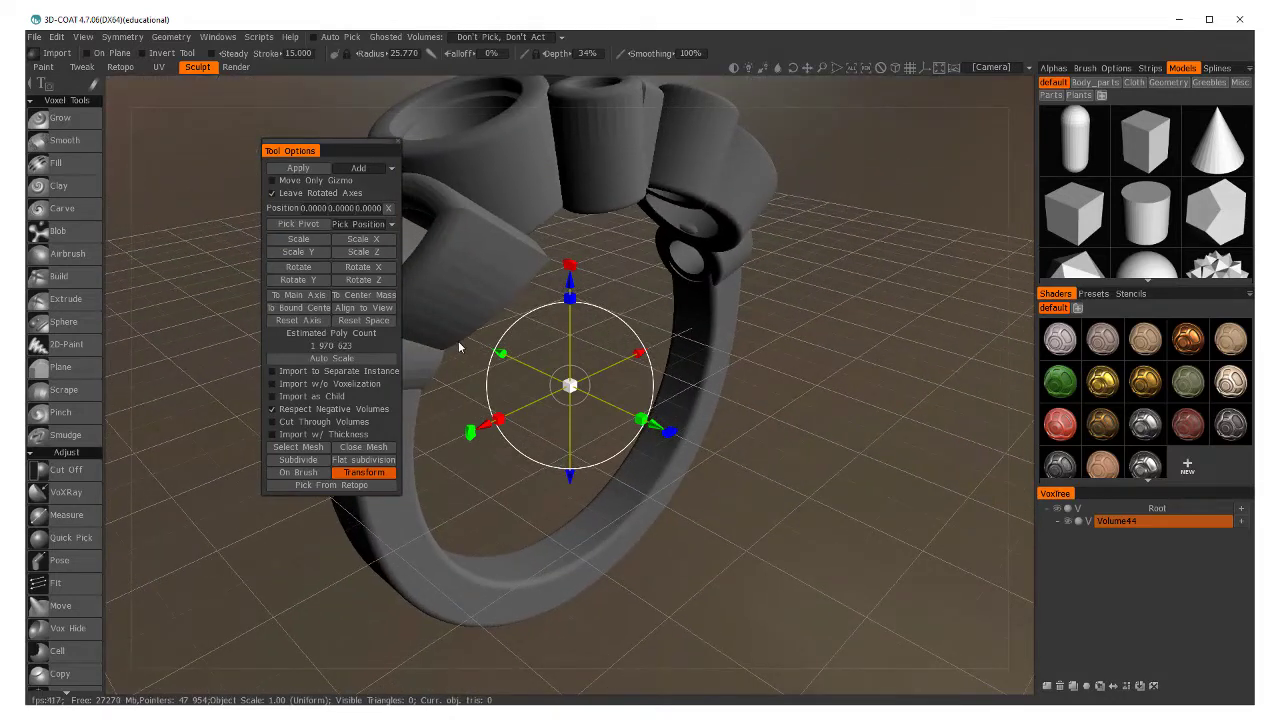
- Apply the voxel import and choose Yes to keep the ring's original scale and position
left_click(300, 168)
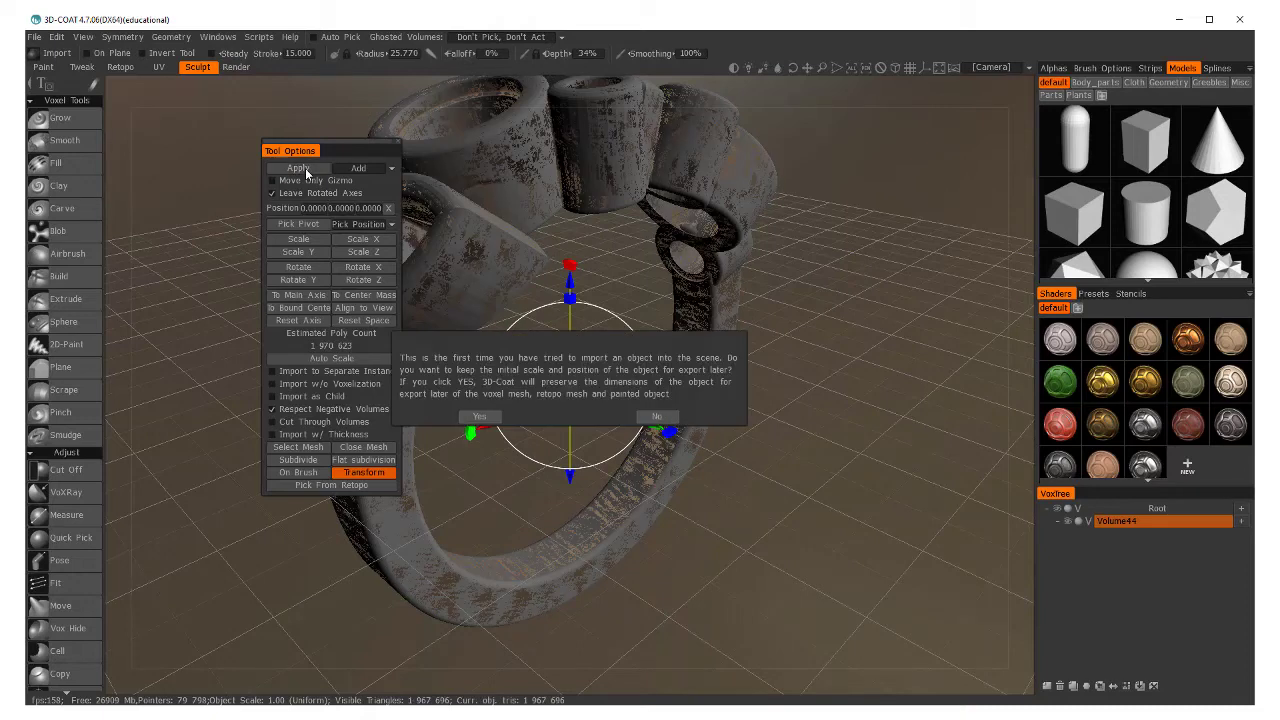
left_click_drag(520, 329, 590, 308)
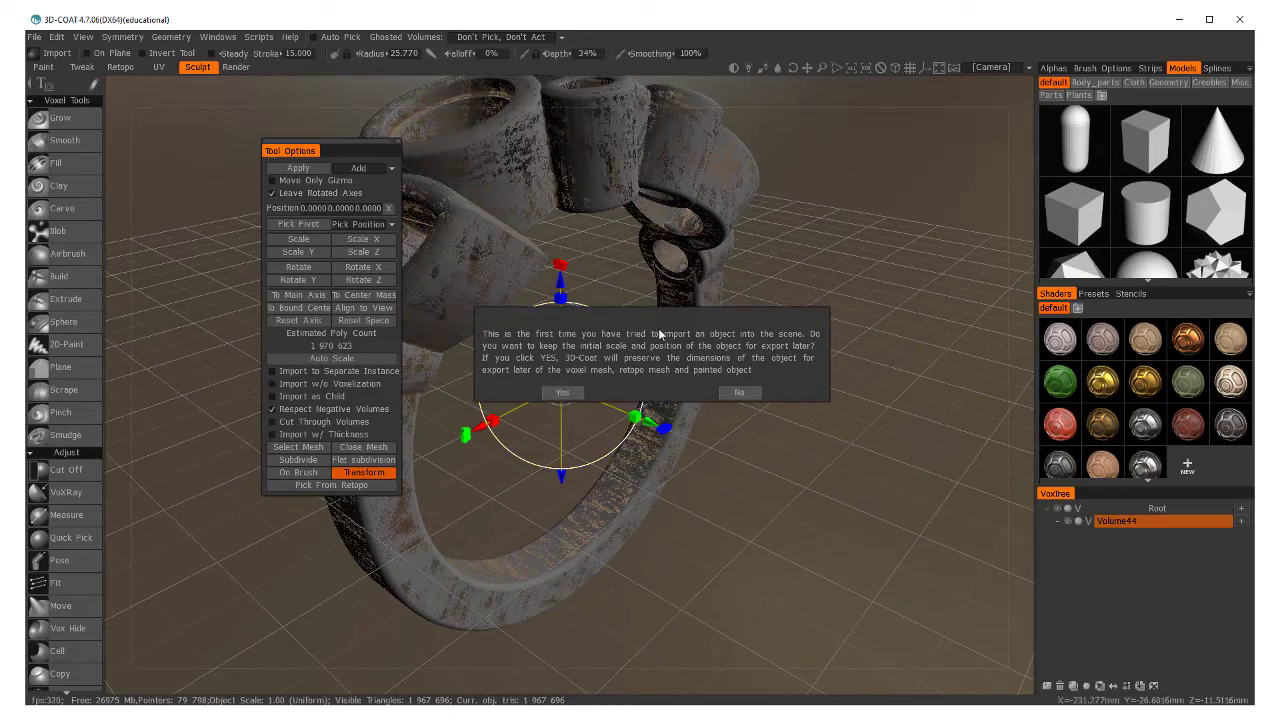
left_click_drag(659, 334, 657, 378)
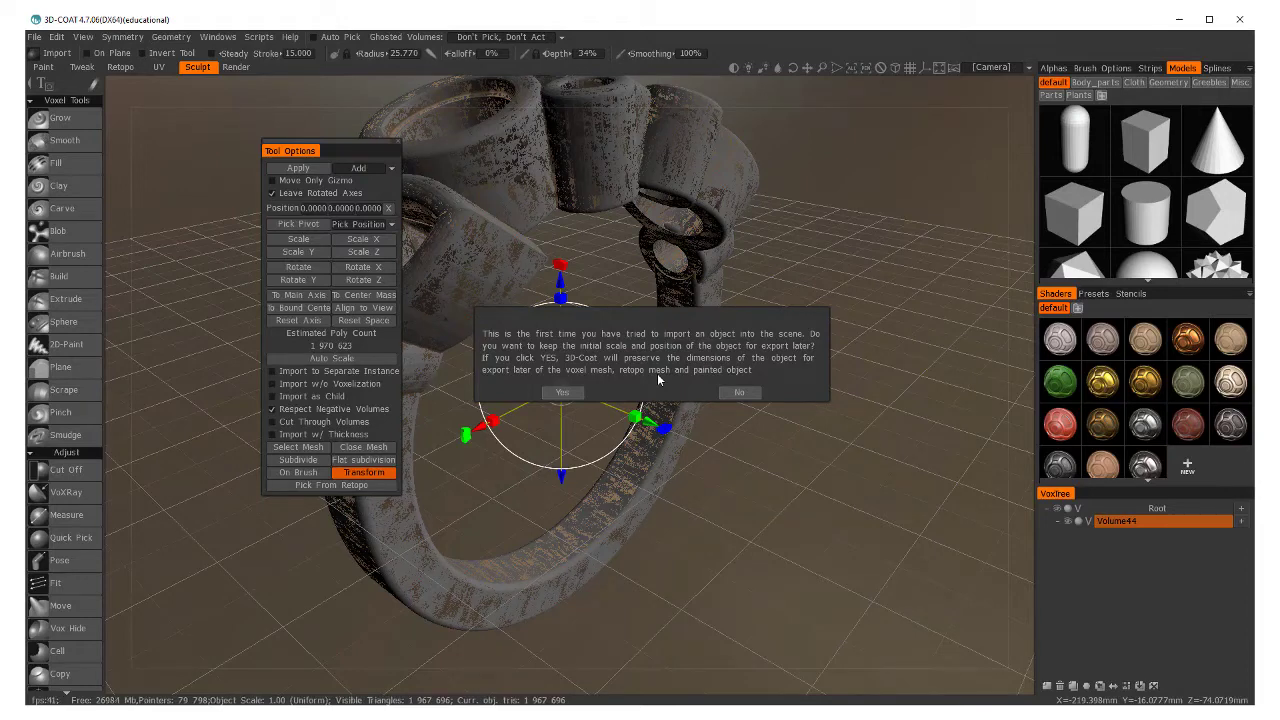
left_click(562, 393)
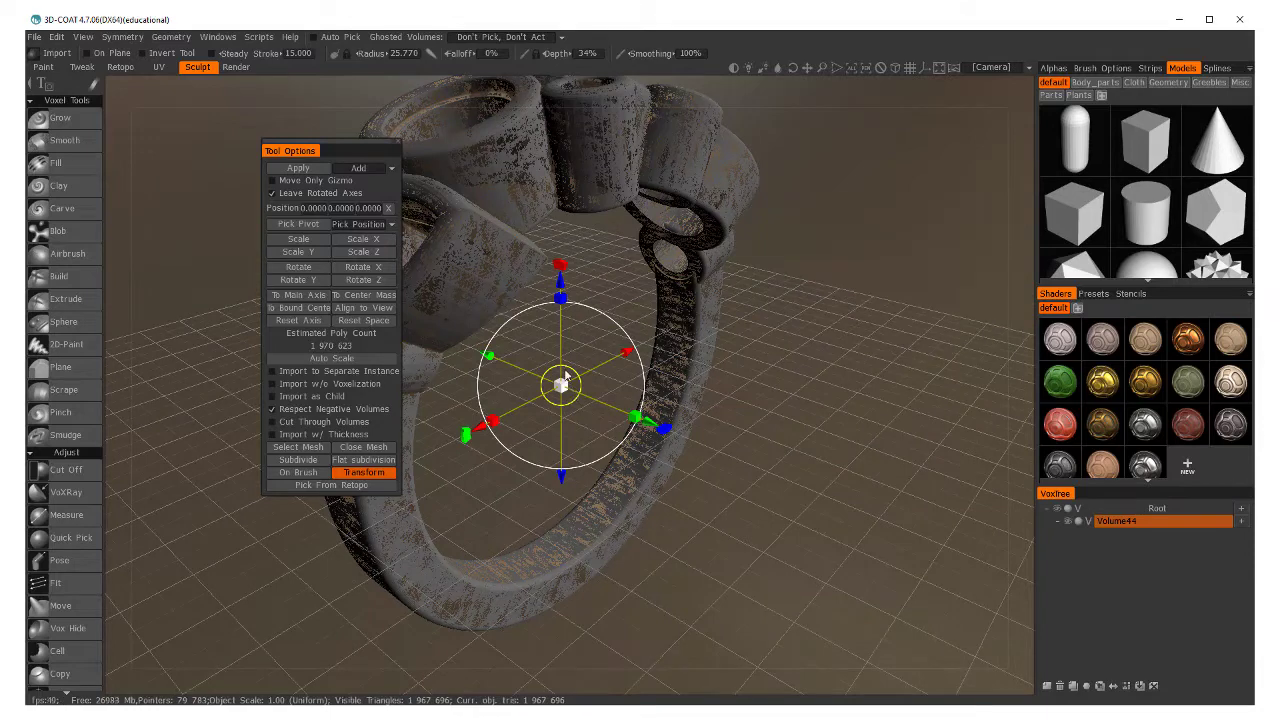
- Pick the Fill voxel brush and shade the ring with the MatCap_RedWax shader
left_click(64, 164)
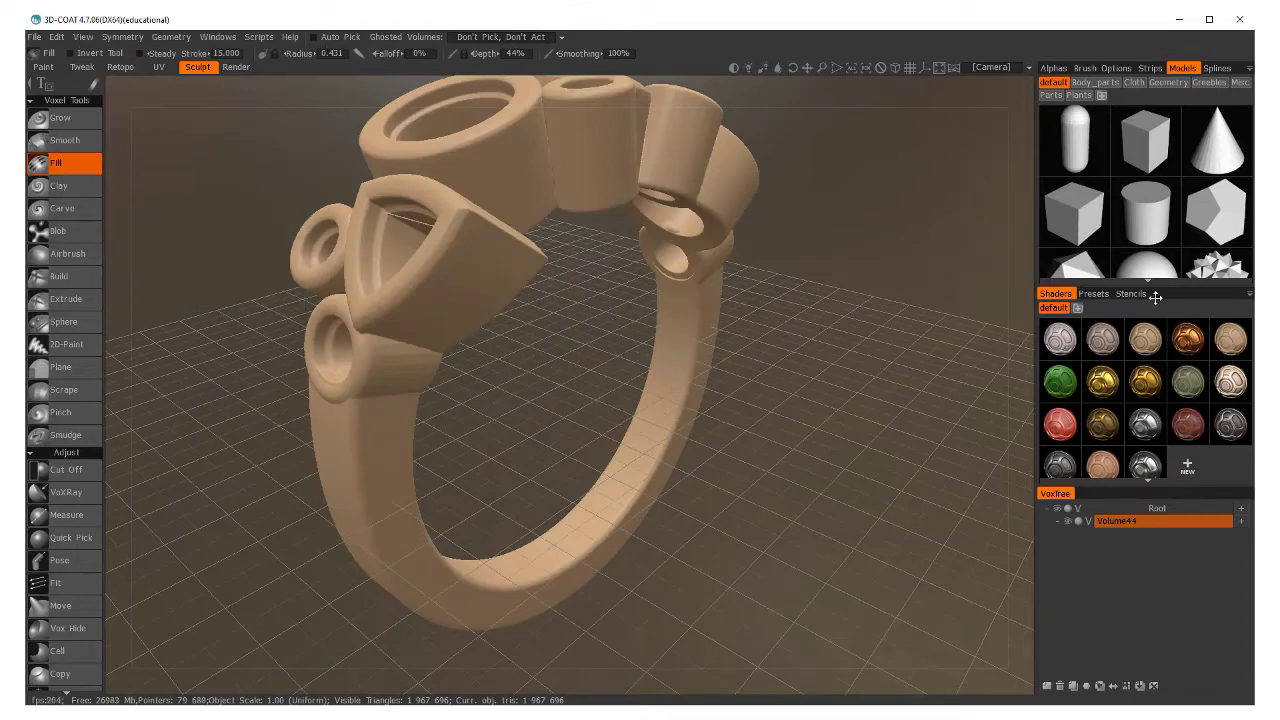
left_click(1062, 426)
left_click_drag(726, 361, 782, 405)
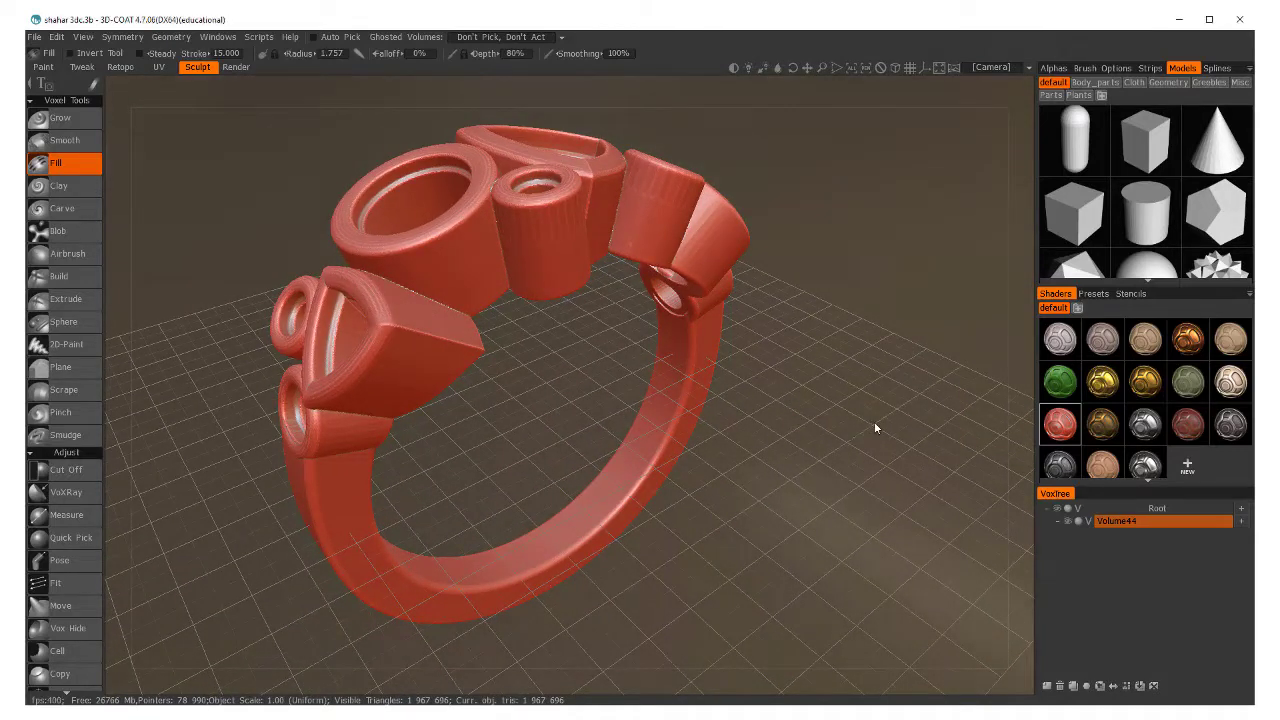
- Zoom and orbit onto the arm–ring junction and reselect the Fill tool
left_click_drag(874, 428, 766, 400)
scroll(766, 400, "up", 5)
left_click_drag(680, 388, 355, 318)
scroll(397, 370, "up", 5)
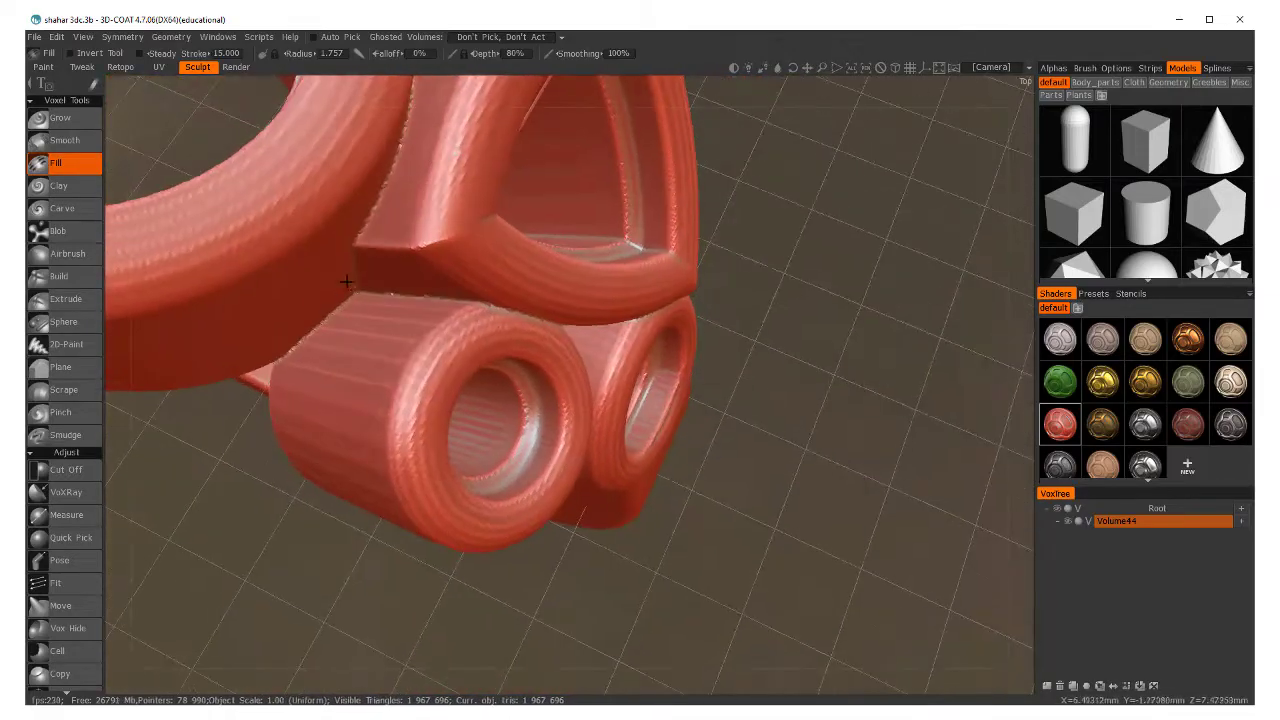
mouse_move(406, 304)
middle_mouse_down()
mouse_move(451, 249)
mouse_move(374, 391)
mouse_move(894, 197)
mouse_move(794, 312)
mouse_move(729, 294)
mouse_move(723, 277)
mouse_move(640, 354)
mouse_move(670, 338)
middle_mouse_up()
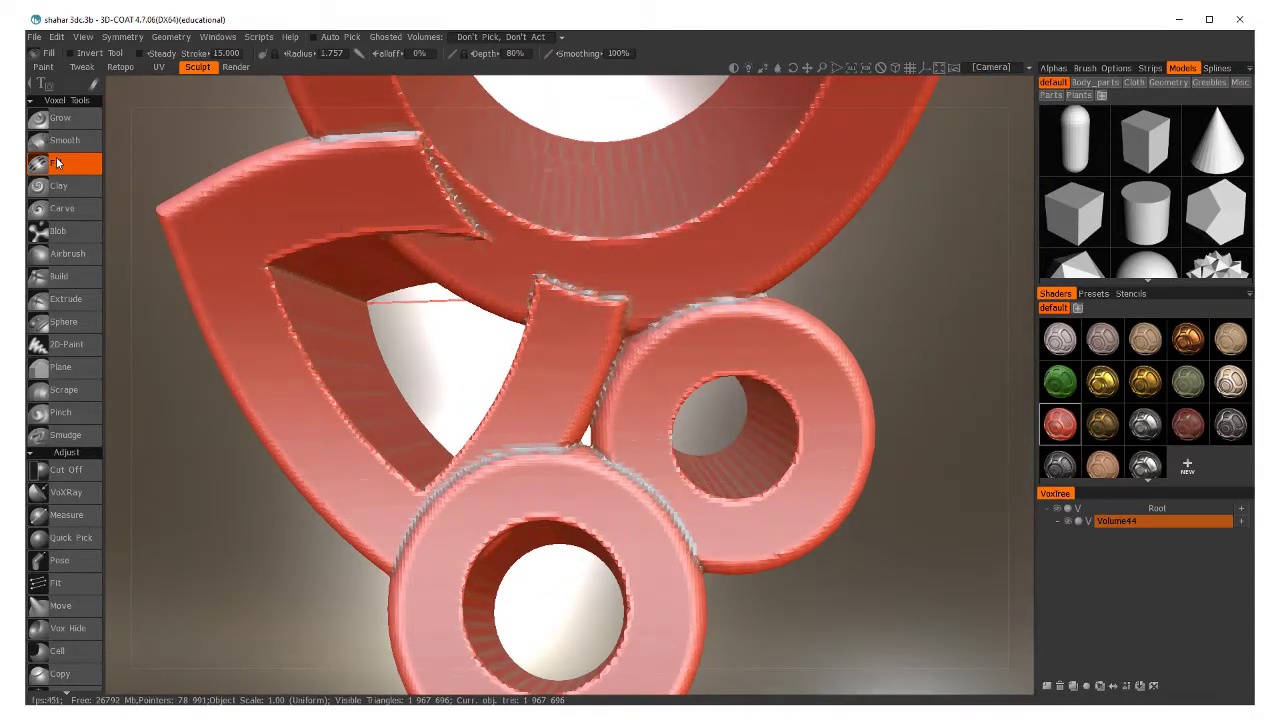
left_click(57, 163)
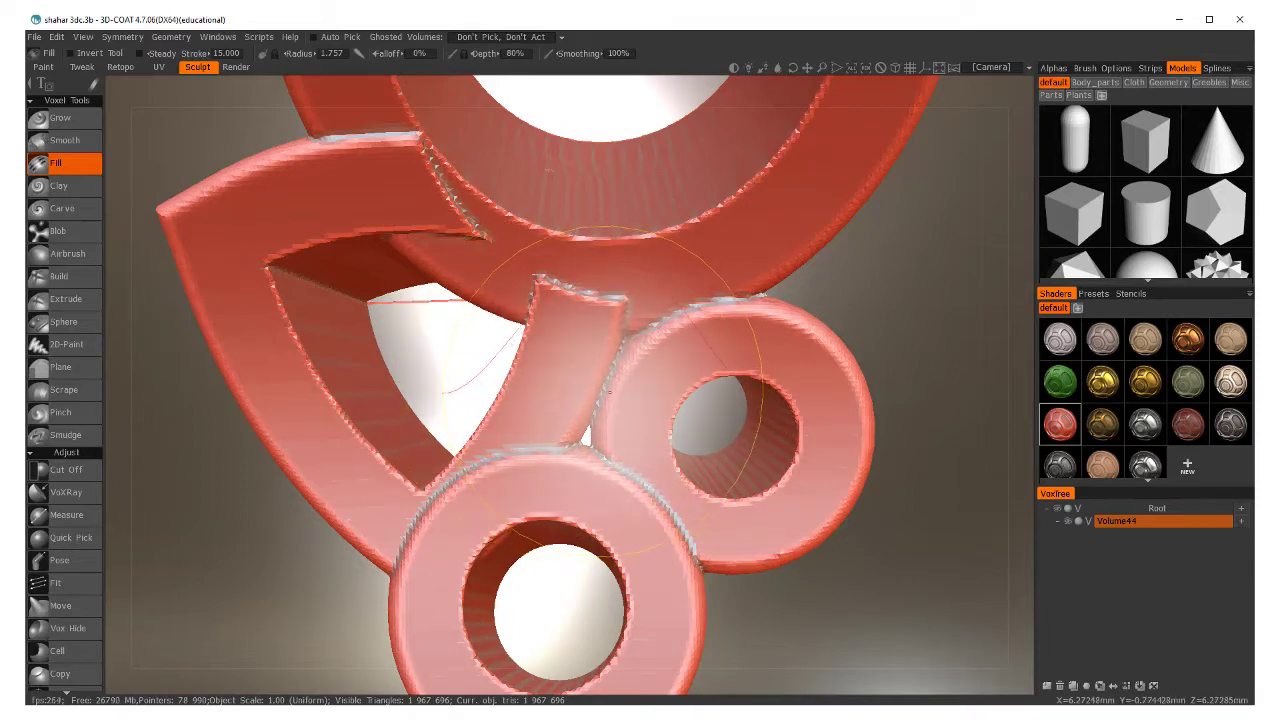
- Shrink the Fill brush to radius 1.410 and fill the arm–ring junction up the arm
key("bracketleft")
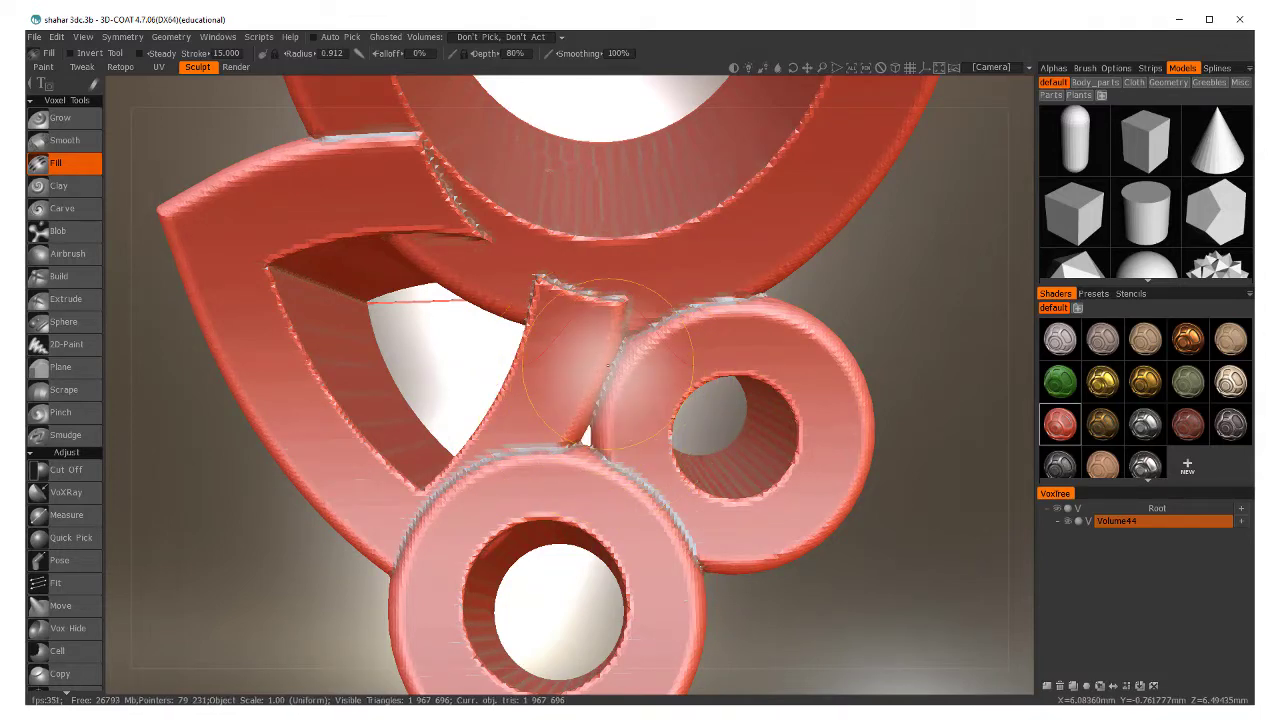
left_click_drag(632, 330, 642, 323)
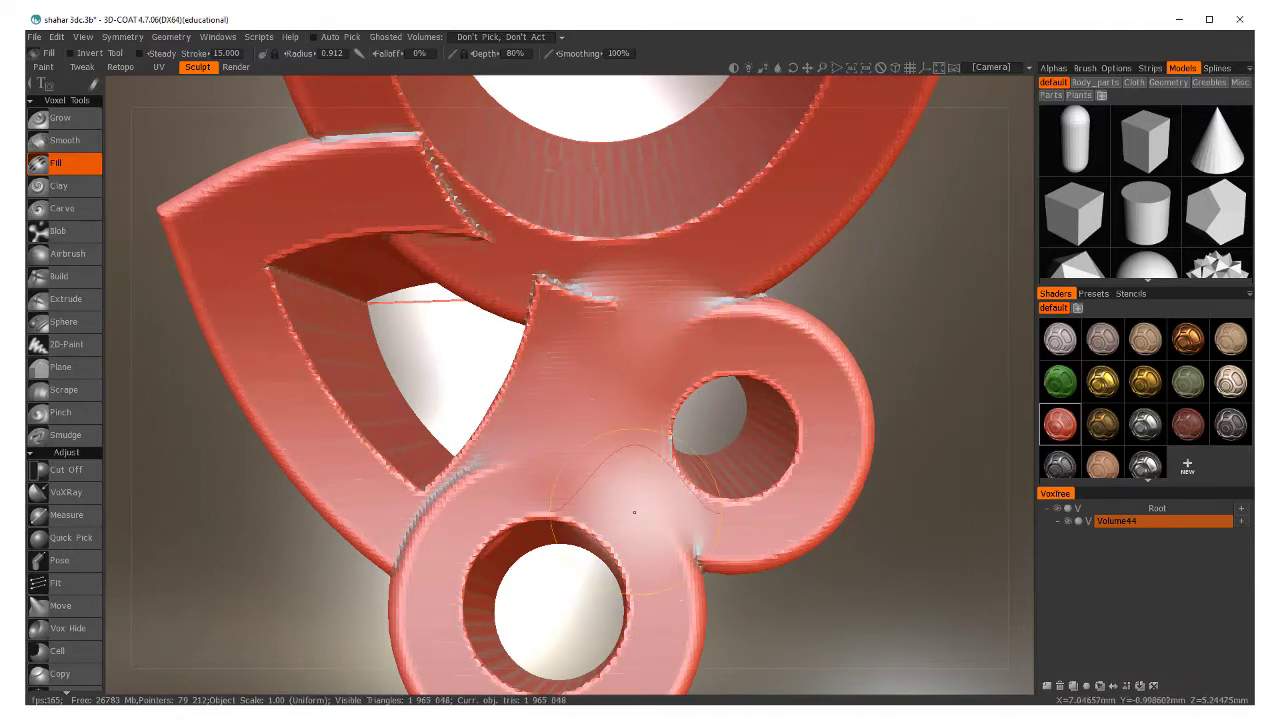
mouse_move(636, 512)
left_mouse_down()
mouse_move(614, 329)
mouse_move(555, 290)
mouse_move(531, 436)
left_mouse_up()
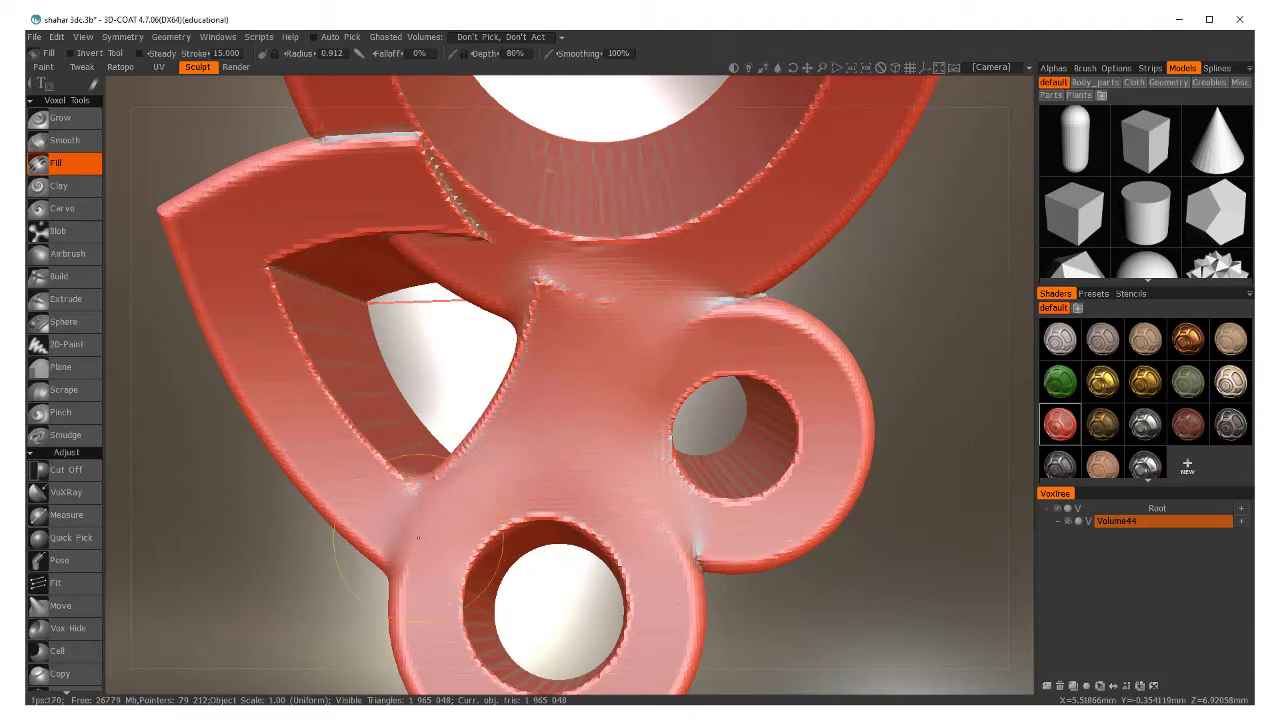
mouse_move(682, 548)
left_mouse_down()
mouse_move(574, 364)
mouse_move(725, 284)
mouse_move(719, 300)
mouse_move(610, 302)
mouse_move(457, 238)
mouse_move(387, 184)
left_mouse_up()
- Fill the crevices between the two rings and beside the lower ring
mouse_move(785, 347)
middle_mouse_down()
mouse_move(629, 329)
mouse_move(701, 416)
mouse_move(549, 380)
mouse_move(612, 366)
mouse_move(720, 380)
mouse_move(627, 396)
mouse_move(674, 337)
mouse_move(609, 476)
middle_mouse_up()
middle_click_drag(584, 389, 580, 353)
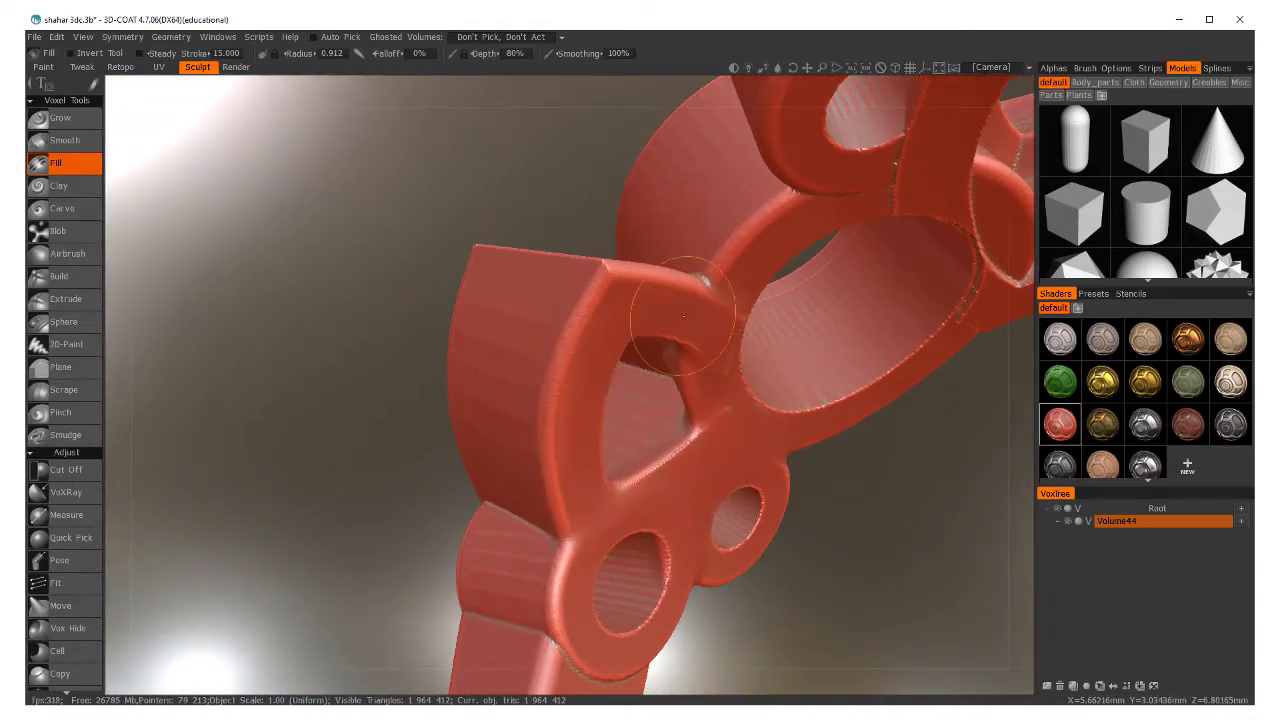
mouse_move(696, 318)
middle_mouse_down()
mouse_move(629, 334)
mouse_move(643, 364)
middle_mouse_up()
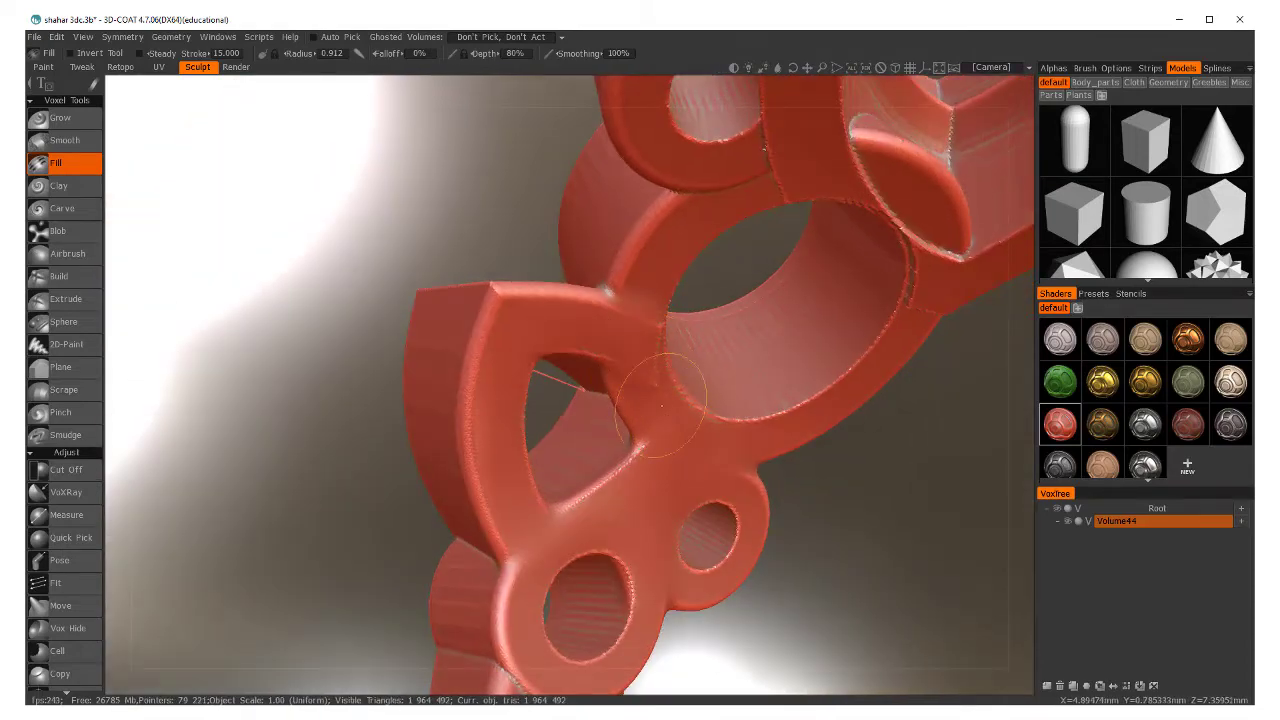
mouse_move(665, 415)
middle_mouse_down()
mouse_move(609, 294)
mouse_move(700, 403)
mouse_move(683, 446)
mouse_move(656, 301)
mouse_move(634, 300)
mouse_move(640, 366)
mouse_move(626, 351)
mouse_move(640, 388)
mouse_move(560, 412)
mouse_move(605, 435)
mouse_move(586, 449)
mouse_move(557, 380)
mouse_move(646, 491)
mouse_move(605, 412)
mouse_move(597, 449)
mouse_move(580, 429)
mouse_move(572, 372)
middle_mouse_up()
left_click_drag(572, 372, 575, 362)
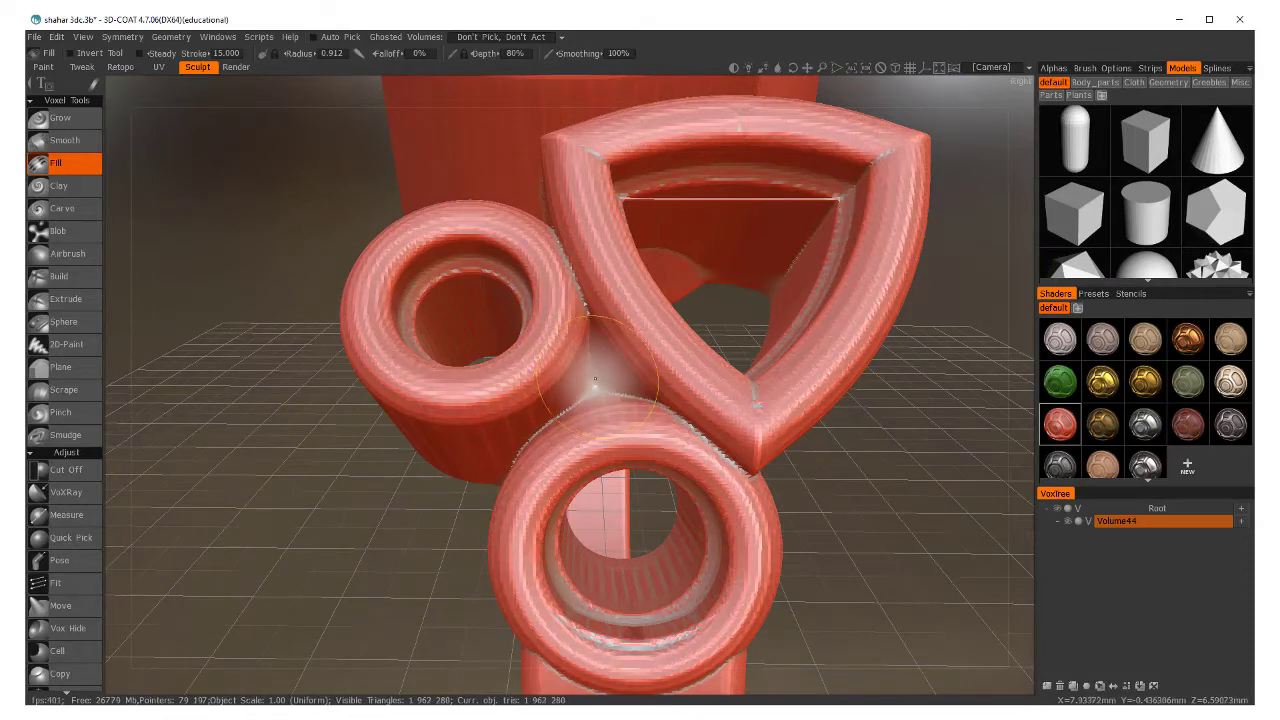
mouse_move(624, 422)
left_mouse_down()
mouse_move(559, 404)
mouse_move(609, 431)
mouse_move(627, 384)
mouse_move(605, 413)
mouse_move(594, 382)
mouse_move(634, 459)
mouse_move(590, 369)
left_mouse_up()
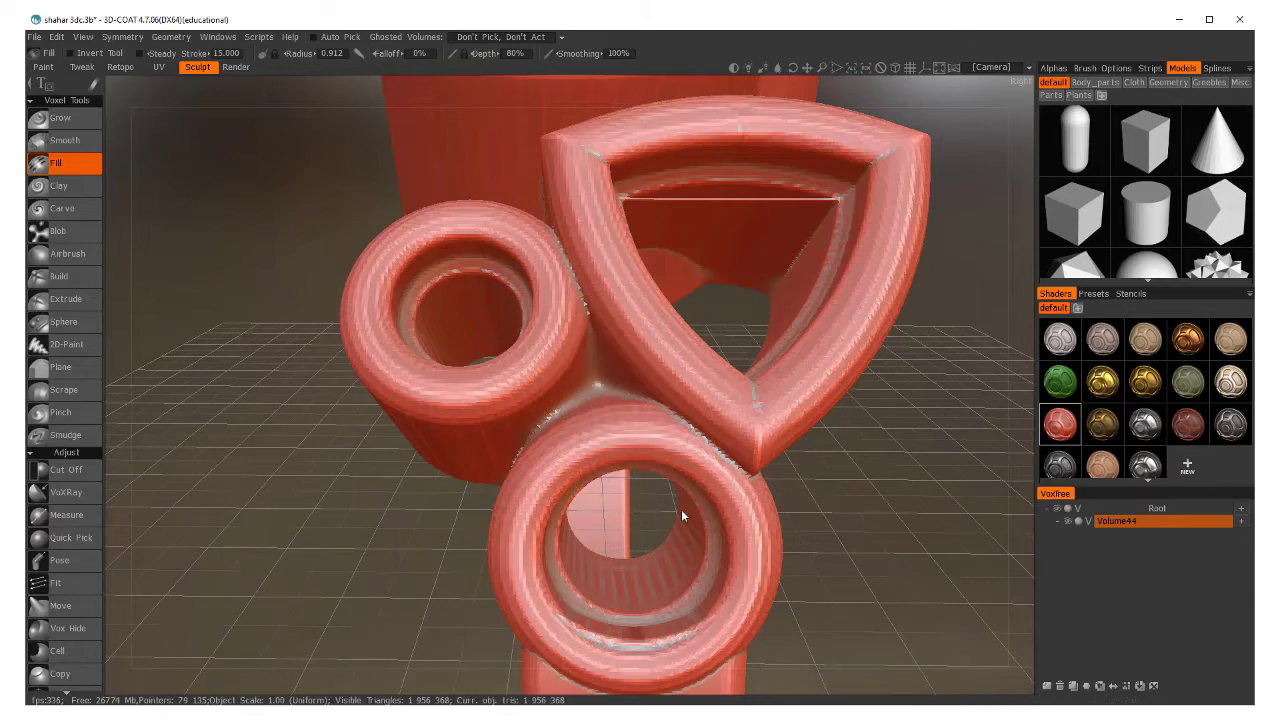
middle_click_drag(499, 425, 514, 401)
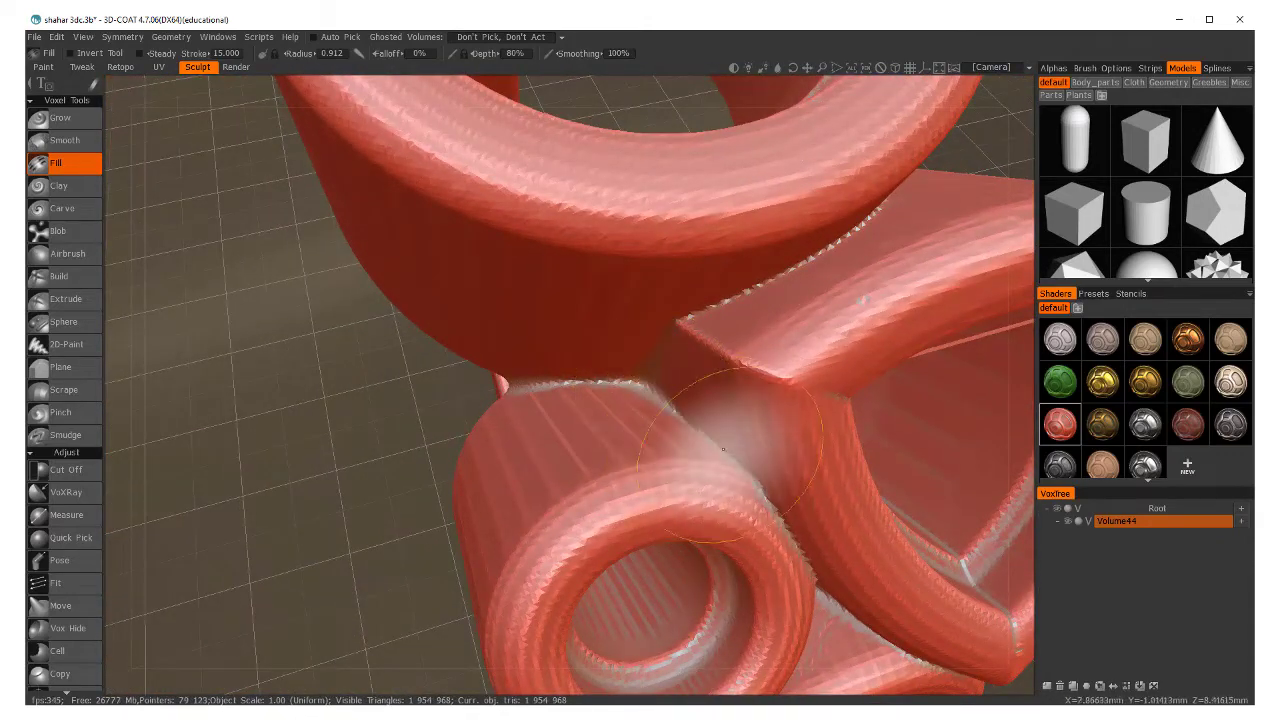
left_click_drag(697, 420, 700, 400)
mouse_move(700, 400)
middle_mouse_down()
mouse_move(640, 400)
mouse_move(586, 371)
mouse_move(673, 382)
mouse_move(591, 374)
mouse_move(523, 400)
mouse_move(466, 391)
mouse_move(734, 342)
mouse_move(651, 303)
mouse_move(647, 371)
mouse_move(674, 406)
mouse_move(600, 331)
mouse_move(636, 354)
middle_mouse_up()
- Fill the seam along the side ring and the vertical seam beside the setting
middle_click_drag(722, 452, 604, 410)
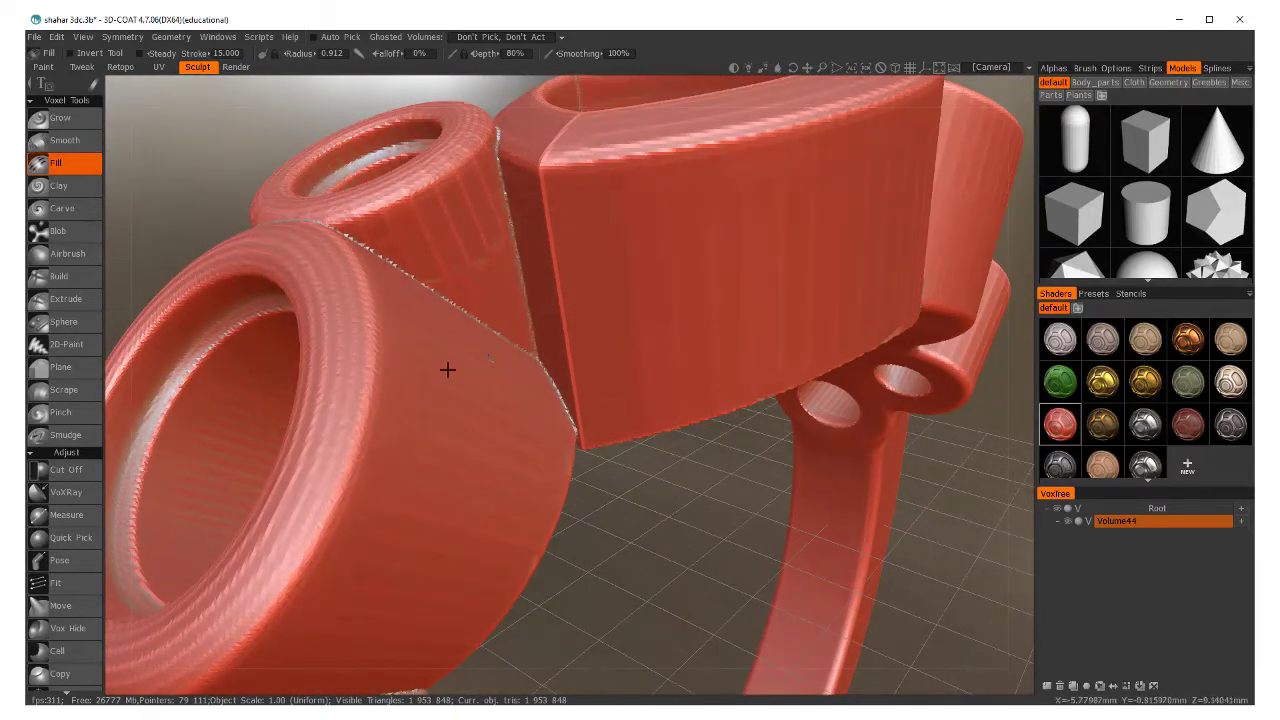
middle_click_drag(634, 321, 595, 385)
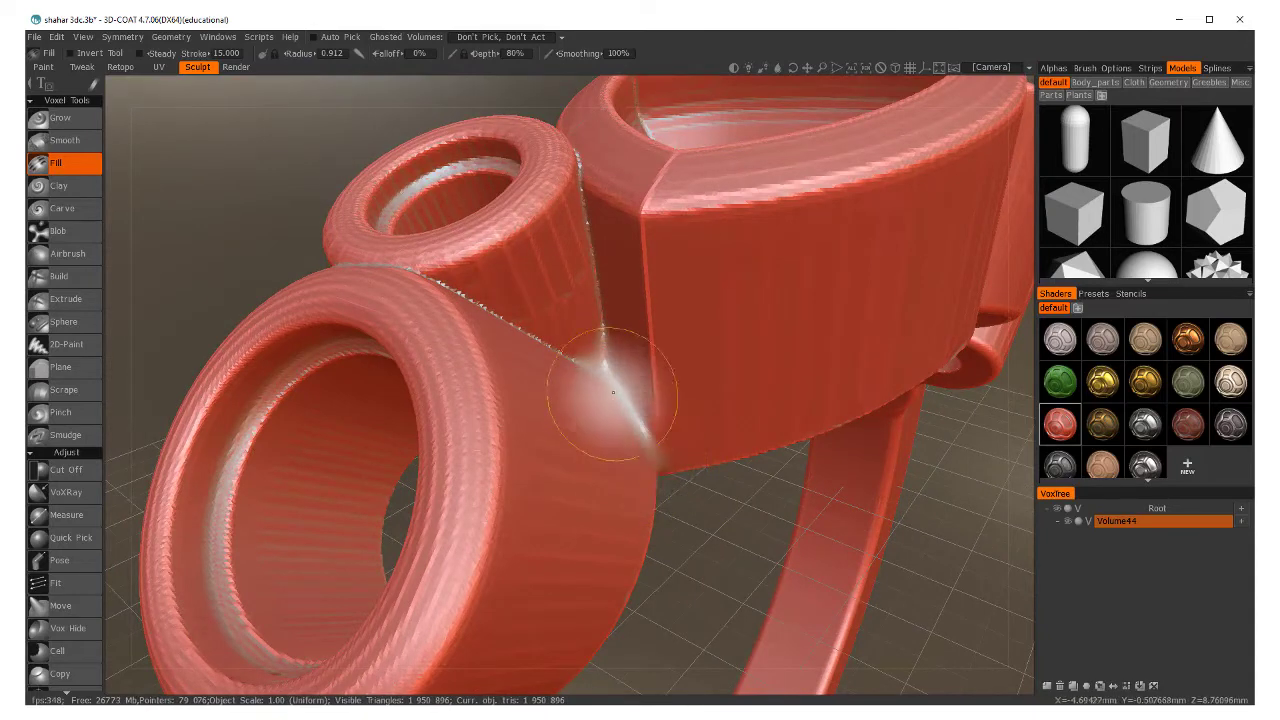
middle_click_drag(630, 401, 560, 362)
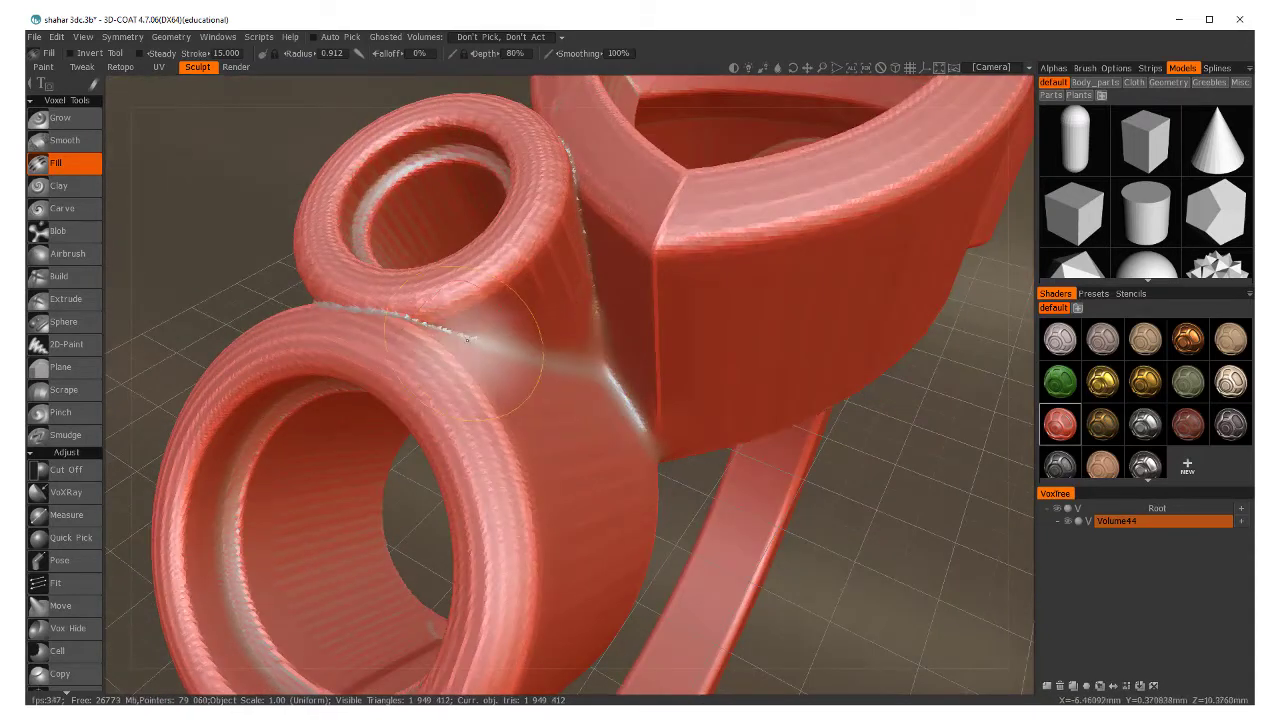
mouse_move(466, 340)
left_mouse_down()
mouse_move(492, 357)
mouse_move(617, 266)
mouse_move(589, 268)
mouse_move(619, 359)
mouse_move(581, 228)
mouse_move(580, 285)
left_mouse_up()
mouse_move(580, 285)
middle_mouse_down()
mouse_move(631, 372)
mouse_move(666, 352)
mouse_move(491, 337)
mouse_move(617, 406)
mouse_move(629, 304)
middle_mouse_up()
- Fill the small tube junction with several short strokes
mouse_move(501, 468)
middle_mouse_down()
mouse_move(543, 429)
mouse_move(568, 253)
middle_mouse_up()
mouse_move(526, 420)
middle_mouse_down()
mouse_move(609, 386)
mouse_move(546, 289)
middle_mouse_up()
middle_click_drag(570, 442, 490, 409)
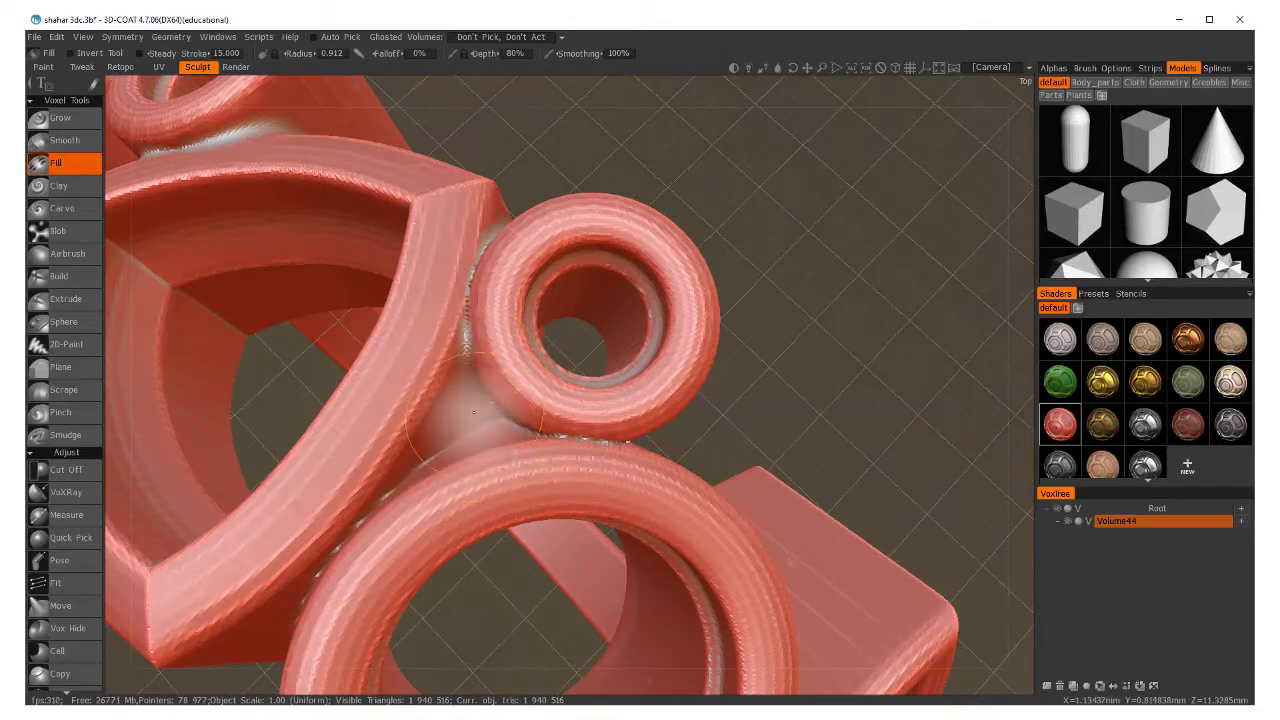
left_click_drag(473, 410, 478, 420)
middle_click_drag(478, 420, 610, 318)
left_click_drag(538, 402, 540, 405)
mouse_move(540, 405)
middle_mouse_down()
mouse_move(706, 343)
mouse_move(707, 308)
middle_mouse_up()
- Fill the small gaps on the band, the left segment seam, and a remaining gap
left_click_drag(642, 487, 645, 490)
mouse_move(645, 490)
middle_mouse_down()
mouse_move(663, 474)
mouse_move(591, 580)
mouse_move(557, 289)
mouse_move(578, 352)
mouse_move(371, 330)
middle_mouse_up()
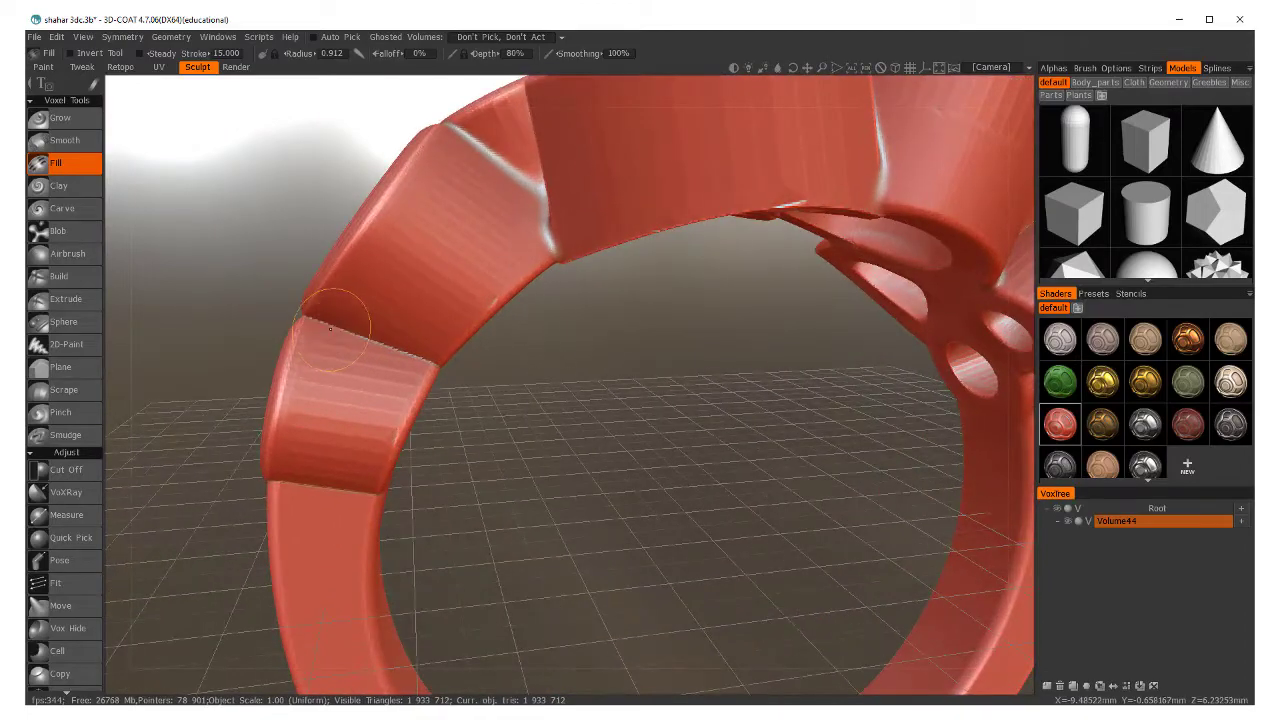
left_click_drag(335, 331, 337, 333)
mouse_move(337, 333)
middle_mouse_down()
mouse_move(514, 429)
mouse_move(403, 397)
mouse_move(623, 380)
mouse_move(552, 376)
middle_mouse_up()
middle_click_drag(300, 515, 616, 349)
left_click_drag(372, 367, 375, 368)
mouse_move(375, 368)
middle_mouse_down()
mouse_move(509, 391)
mouse_move(607, 346)
middle_mouse_up()
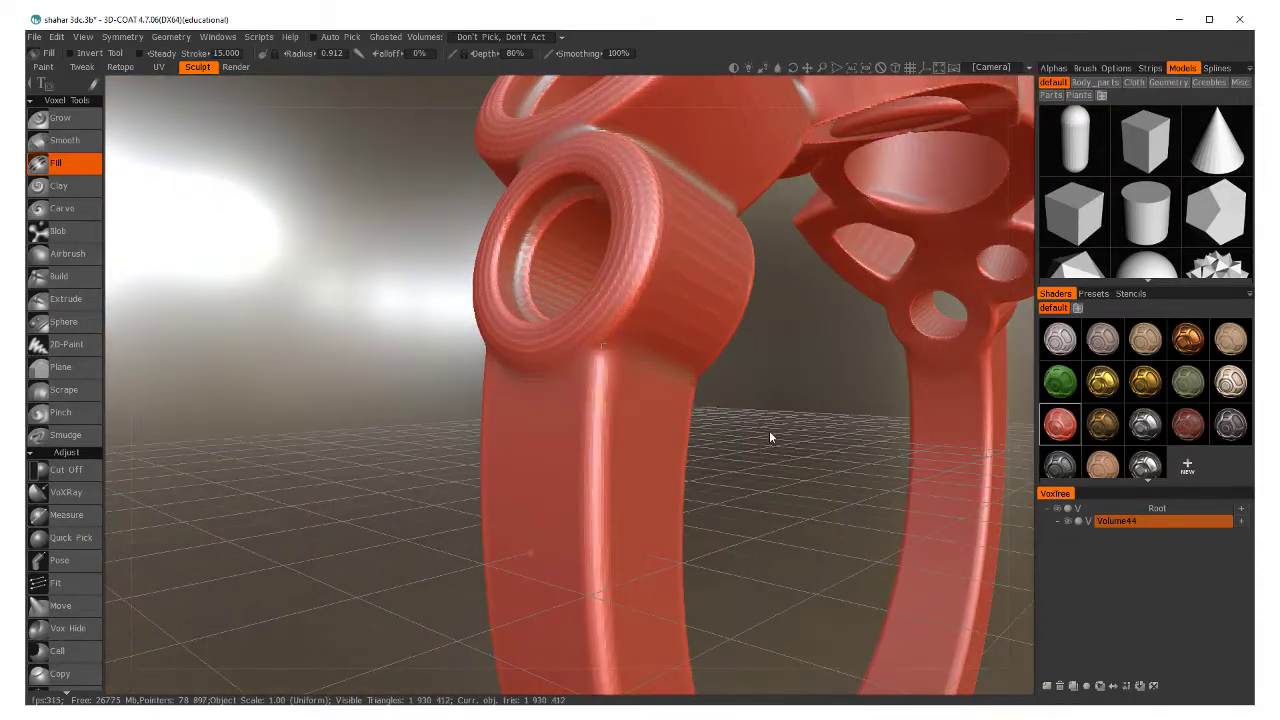
- Inspect the band, cylindrical and triangular settings, then zoom out to the whole ring
middle_click_drag(768, 435, 460, 342)
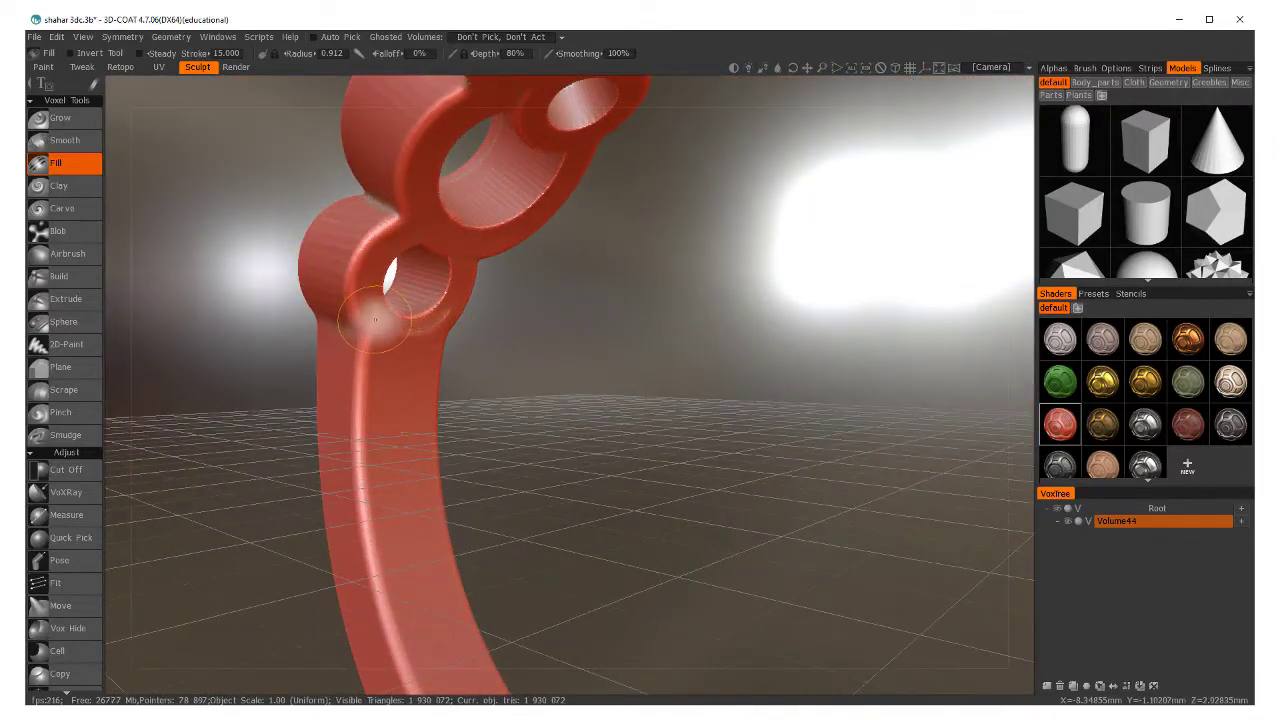
middle_click_drag(531, 371, 628, 274)
middle_click_drag(567, 346, 608, 377)
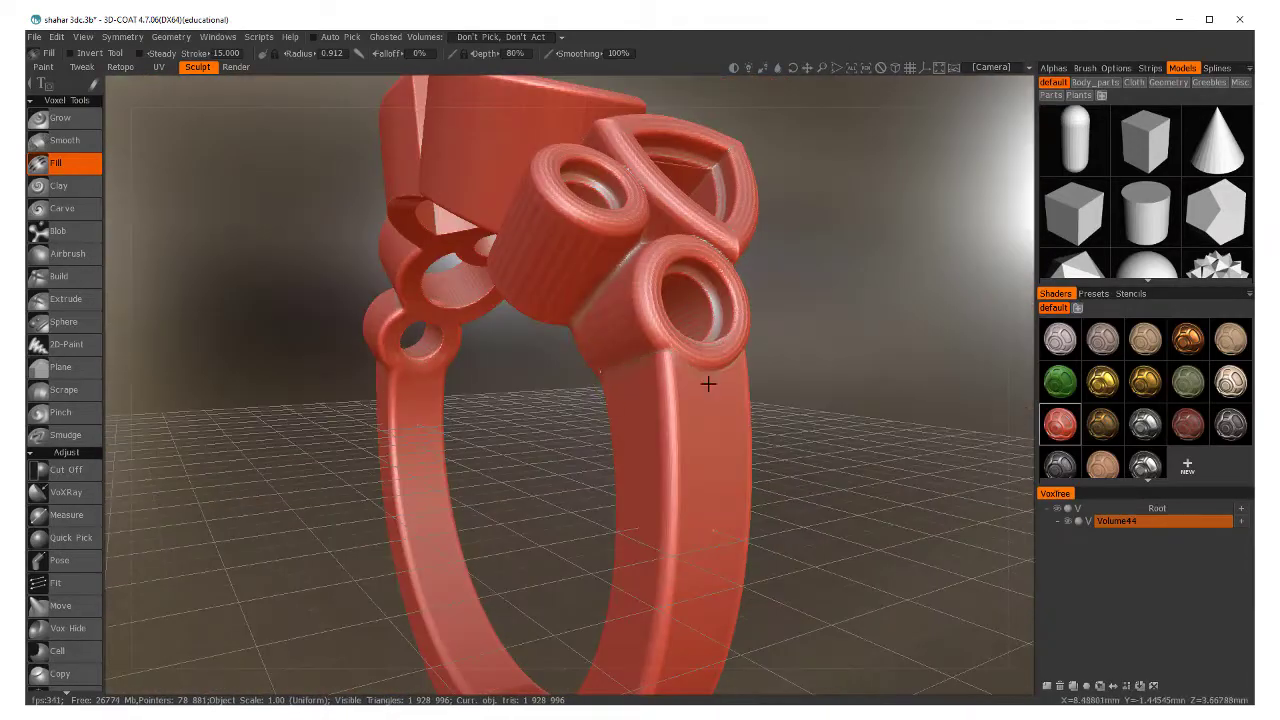
mouse_move(710, 386)
middle_mouse_down()
mouse_move(694, 360)
mouse_move(645, 427)
mouse_move(607, 330)
middle_mouse_up()
middle_click_drag(694, 356, 500, 385)
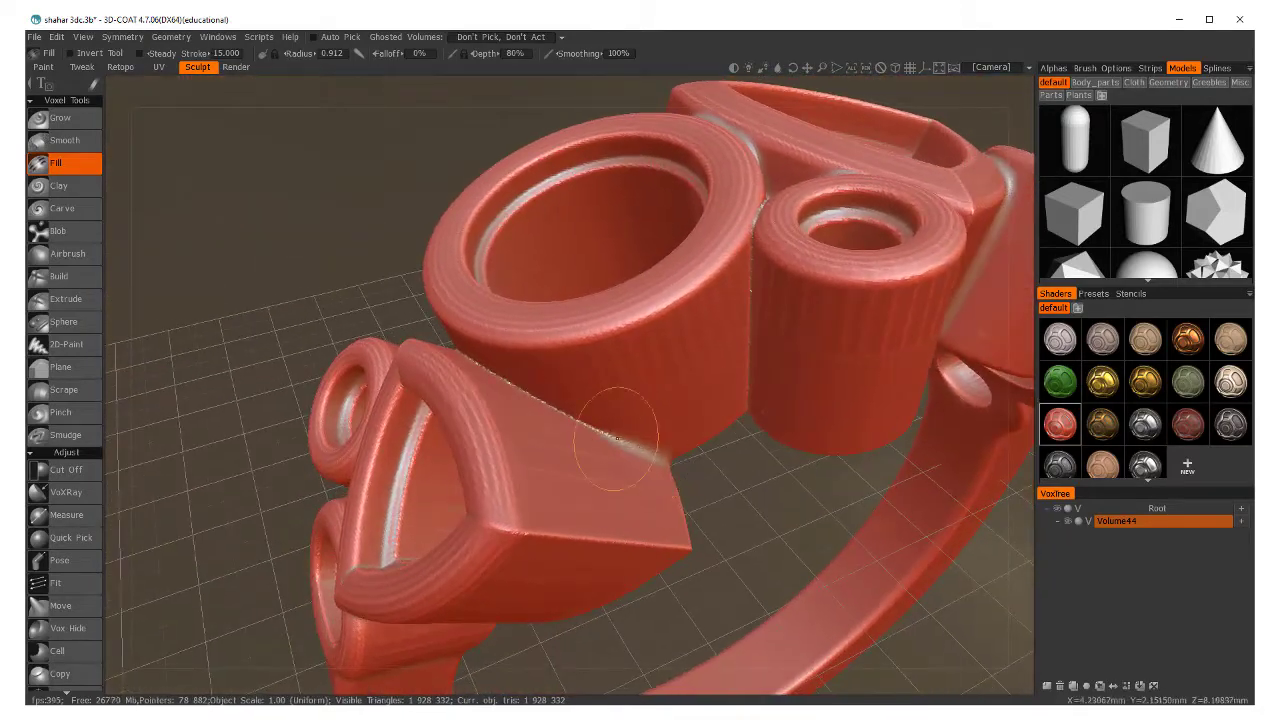
middle_click_drag(560, 413, 525, 296)
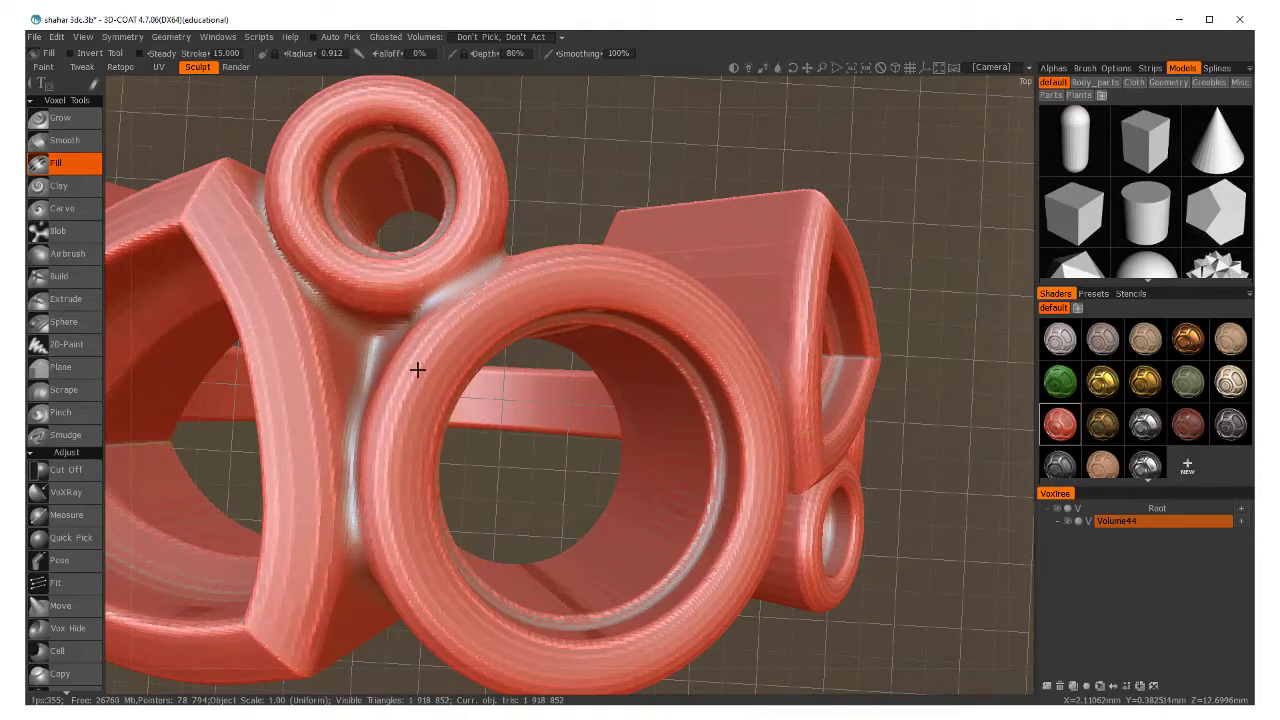
middle_click_drag(417, 370, 536, 432)
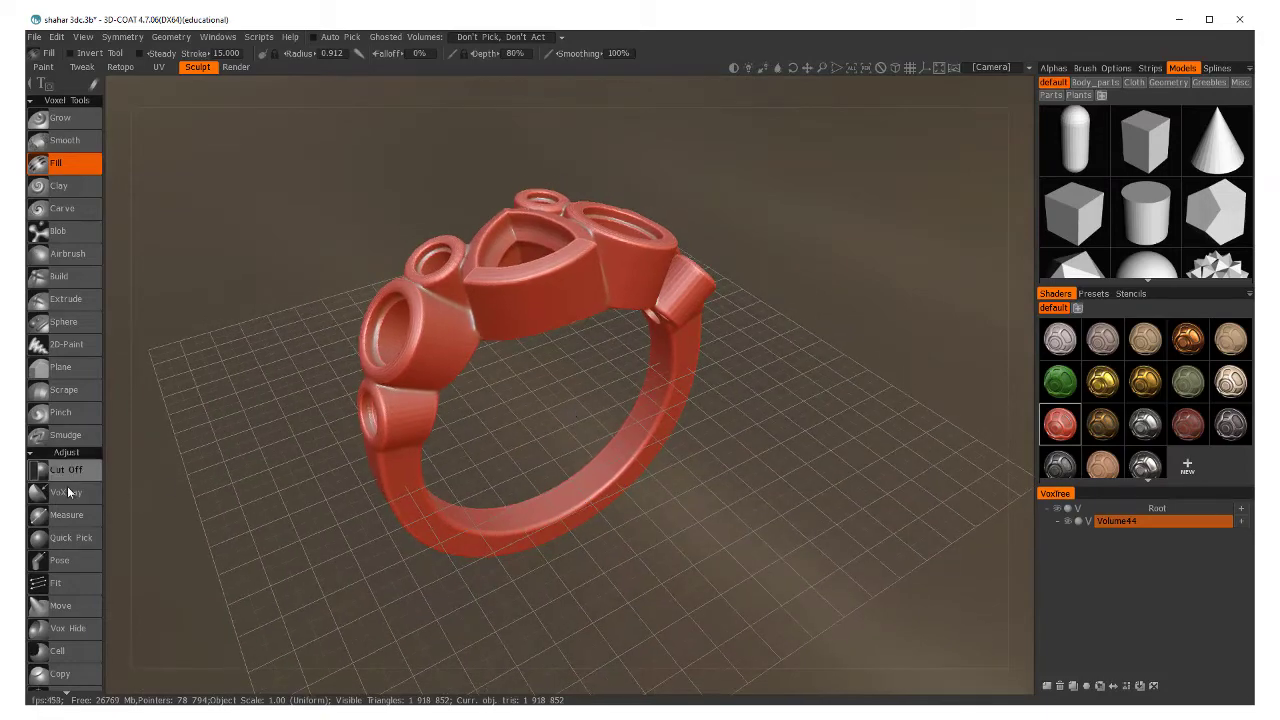
- Apply Smooth All from the Voxel Tools Commands, checking the ring at about 1 898 214 triangles
scroll(65, 488, "down", 8)
scroll(552, 421, "up", 4)
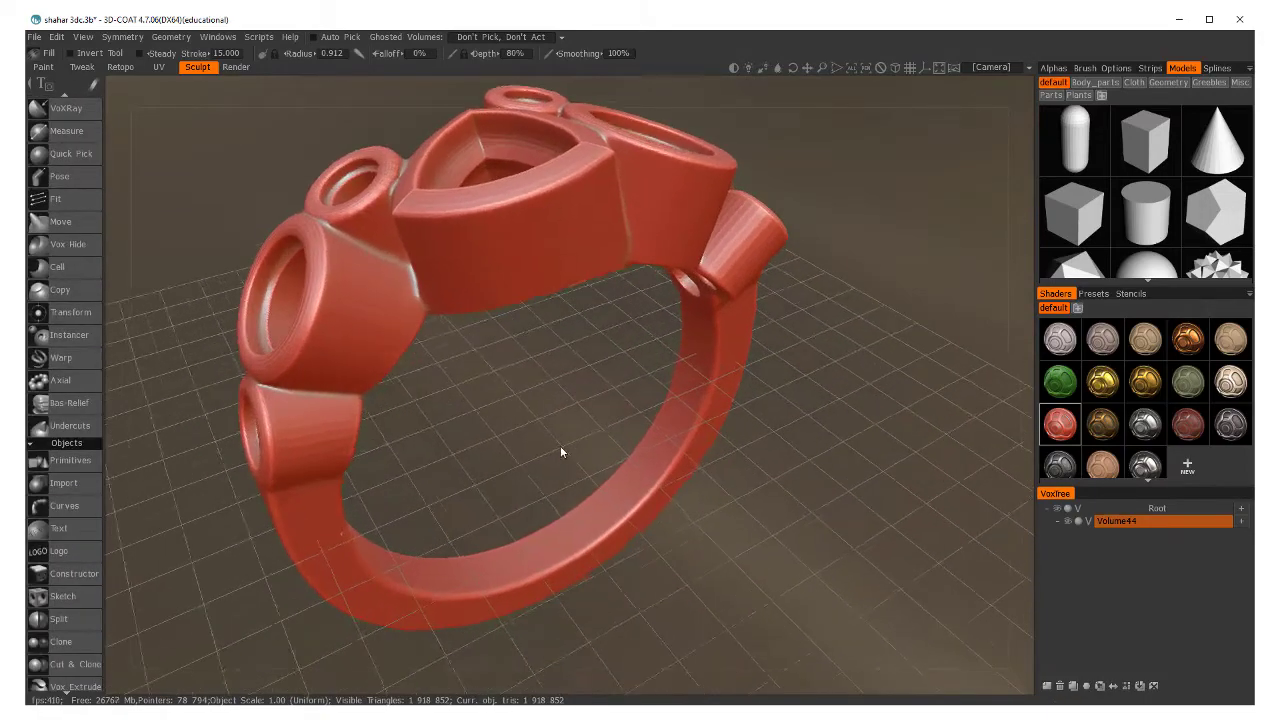
mouse_move(555, 441)
middle_mouse_down()
mouse_move(585, 436)
mouse_move(567, 458)
middle_mouse_up()
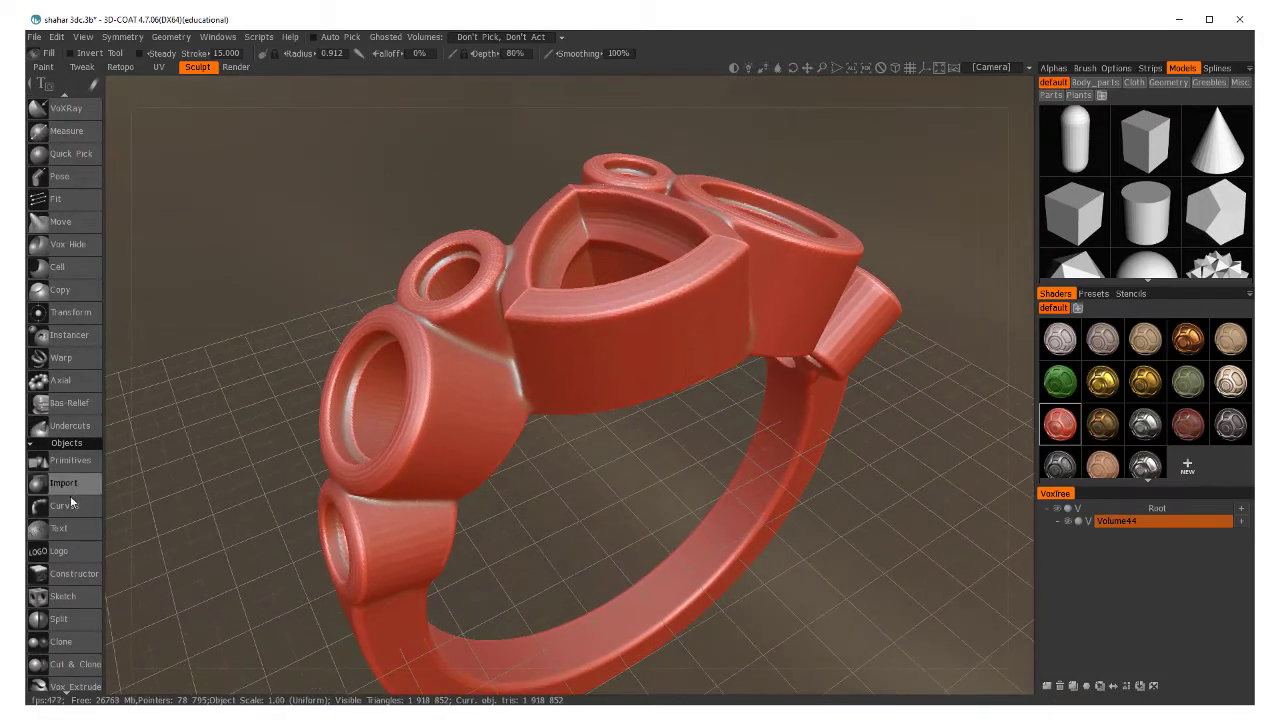
scroll(70, 505, "down", 8)
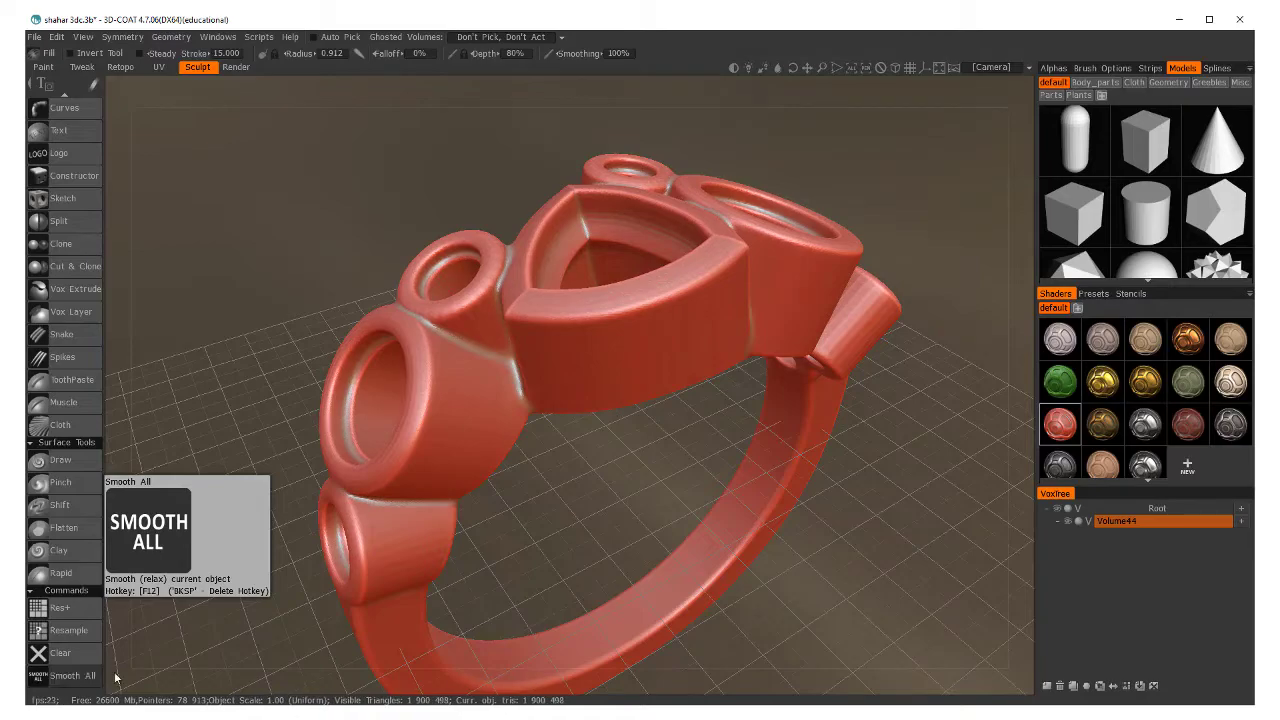
left_click_drag(552, 607, 442, 377)
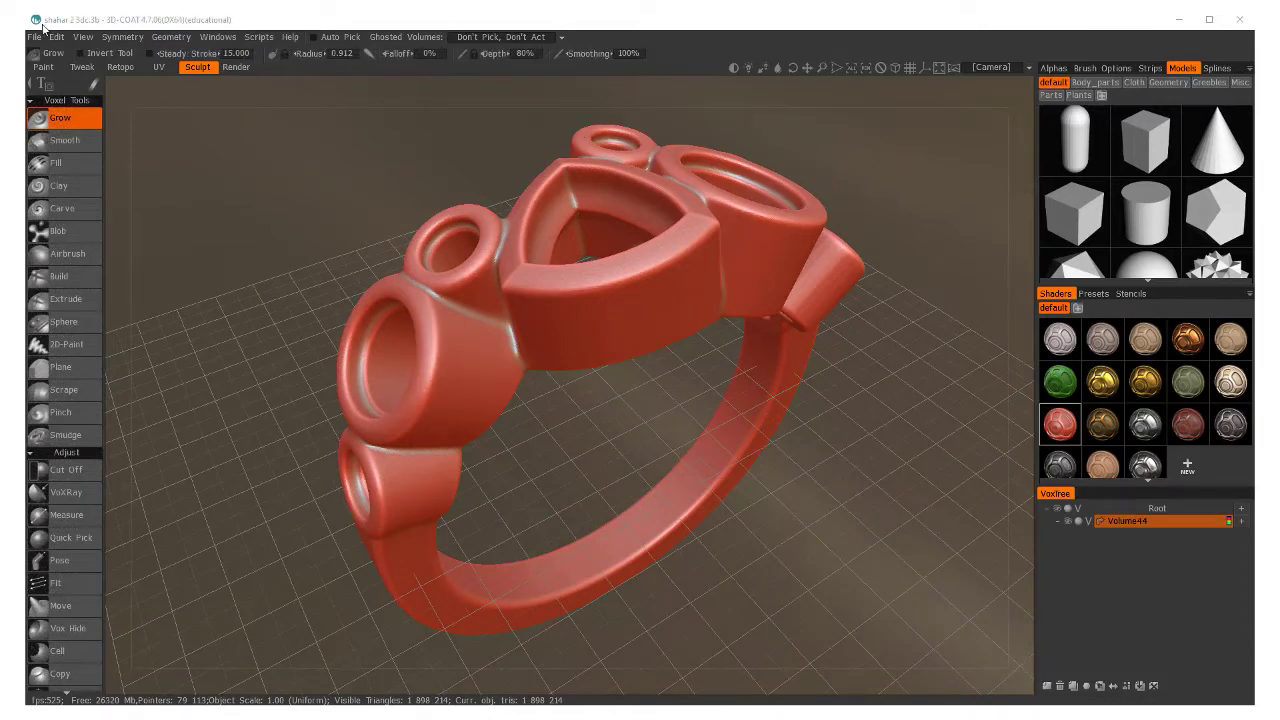
- Export the ring as an STL file named '3Dcoat tryout_3dc' in Downloads
left_click(34, 37)
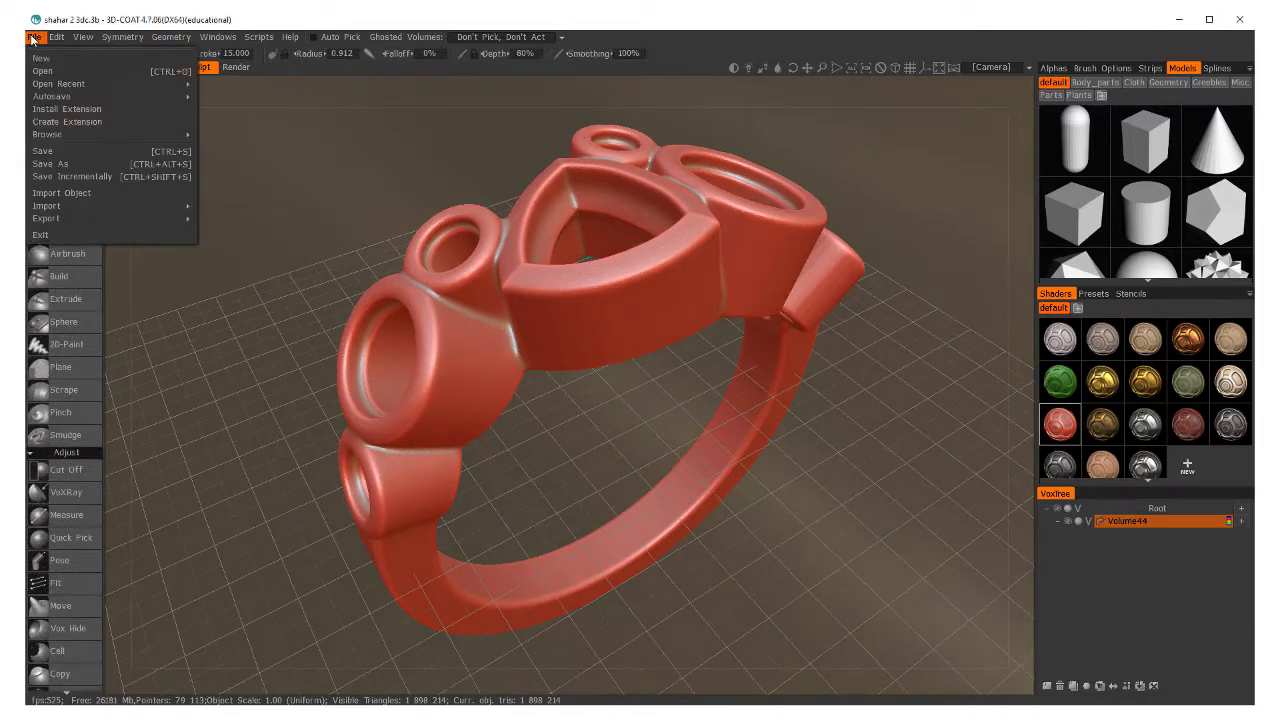
mouse_move(112, 218)
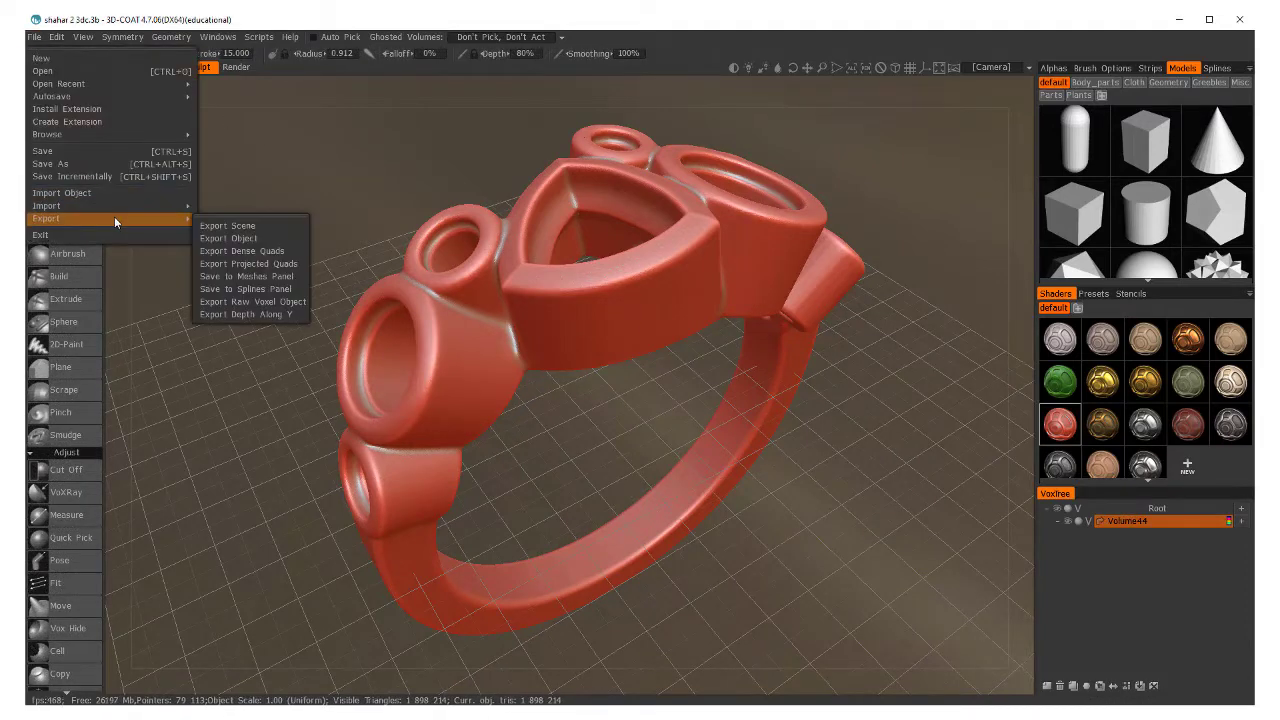
left_click(247, 238)
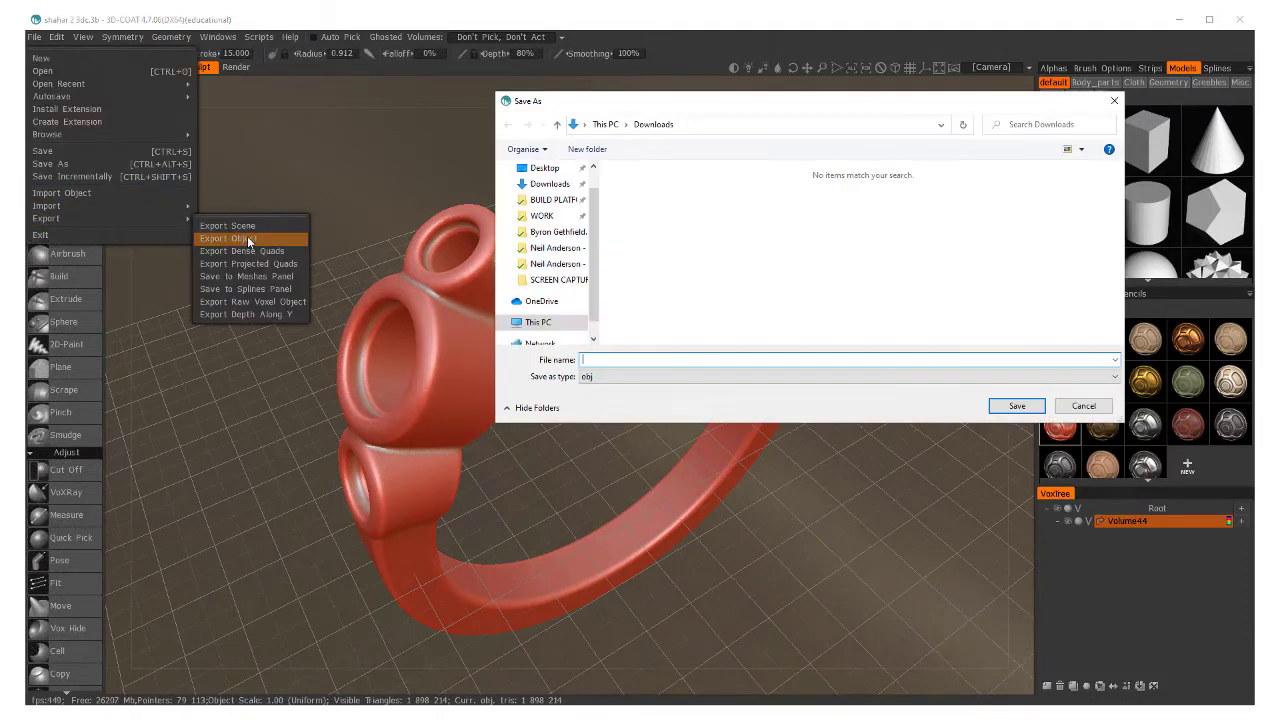
left_click(613, 377)
left_click(588, 421)
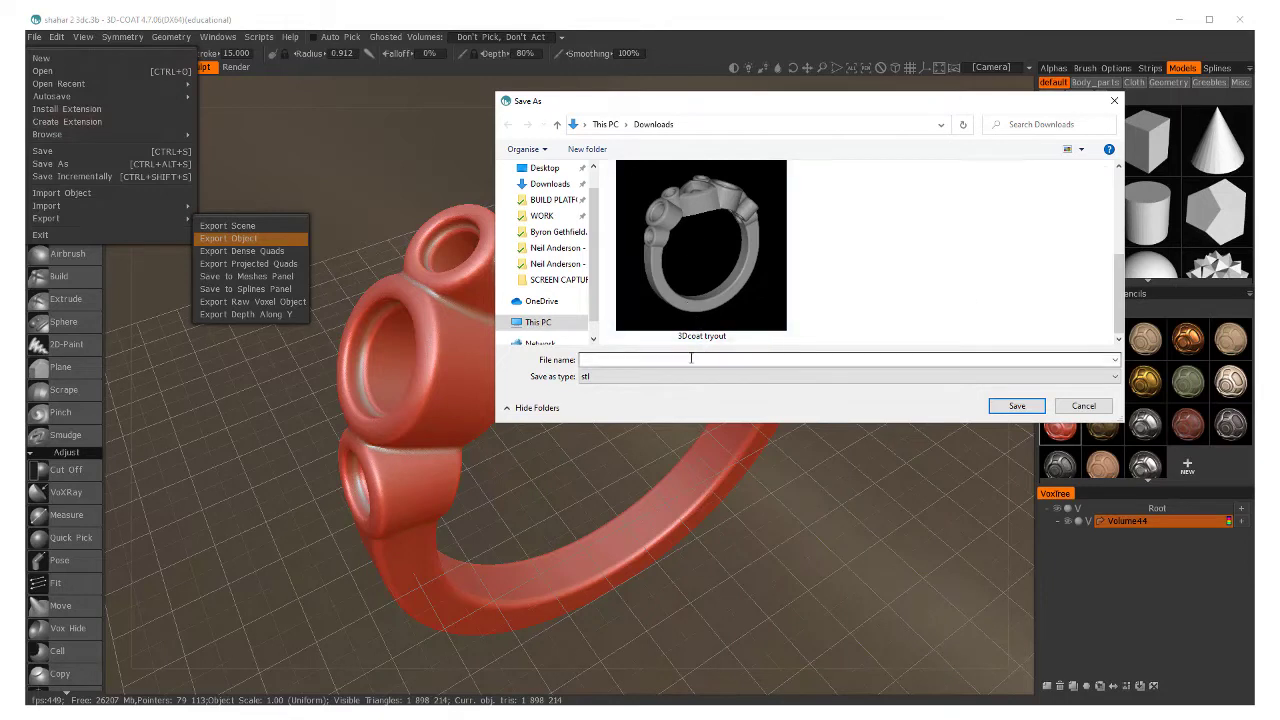
left_click(722, 273)
left_click(697, 362)
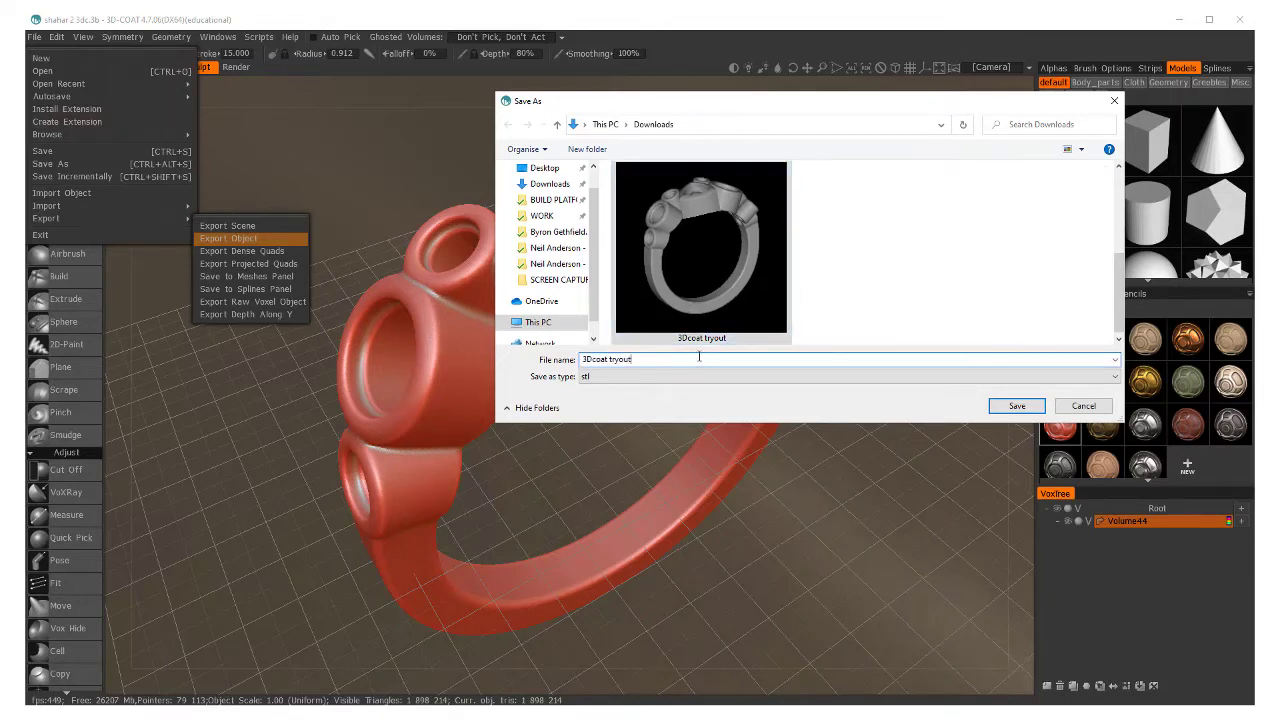
left_click(698, 359)
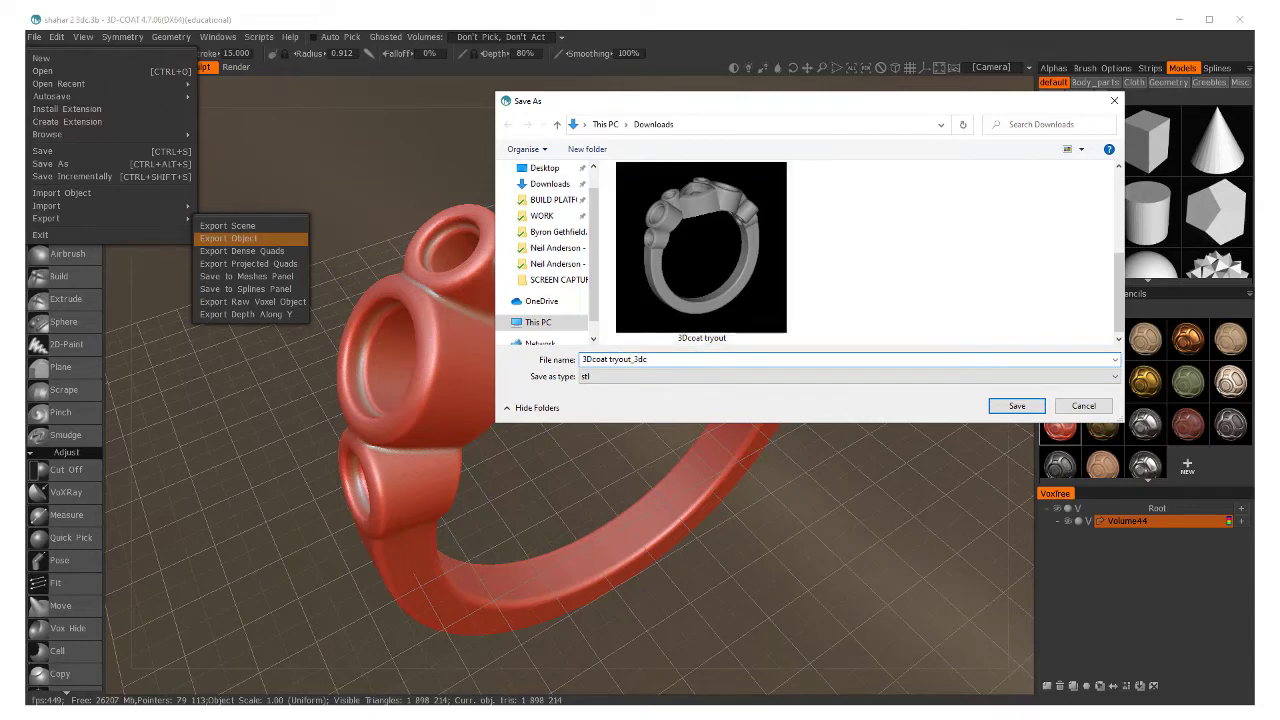
left_click(1028, 406)
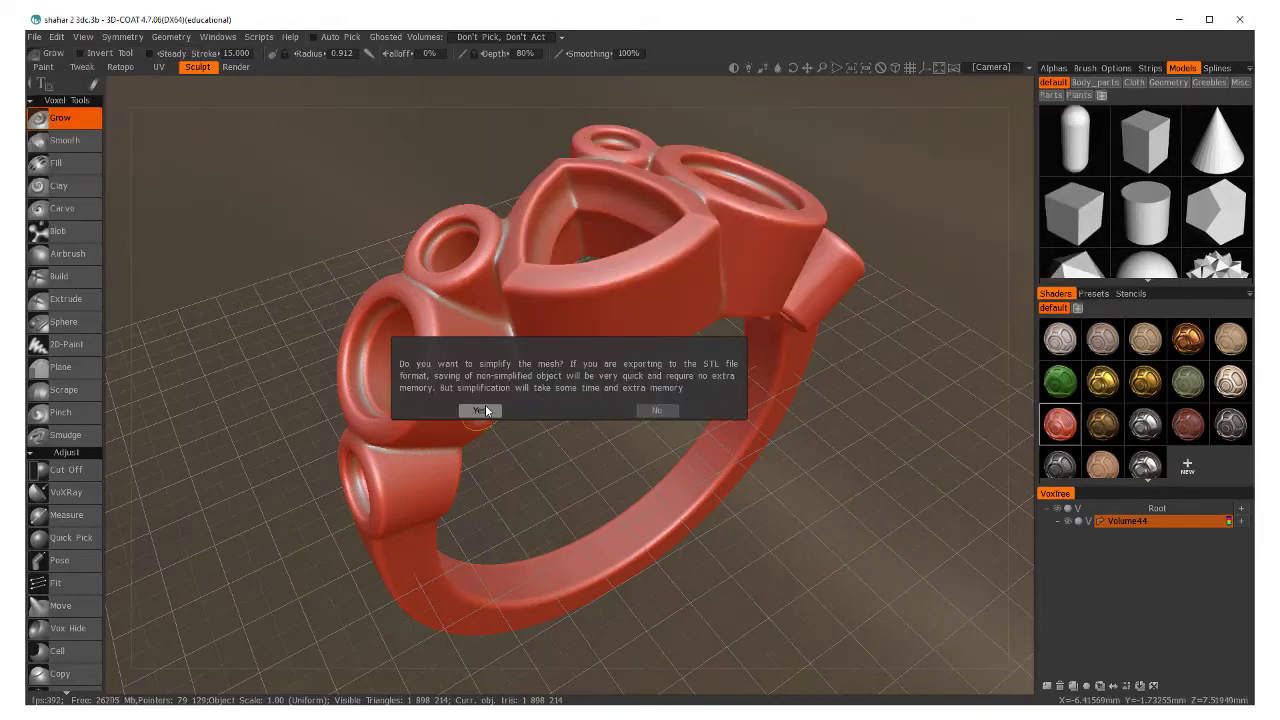
- Simplify the ring mesh by about 74% (1 898 214 to ~512 953 polygons) and export it as STL
left_click_drag(503, 337, 680, 360)
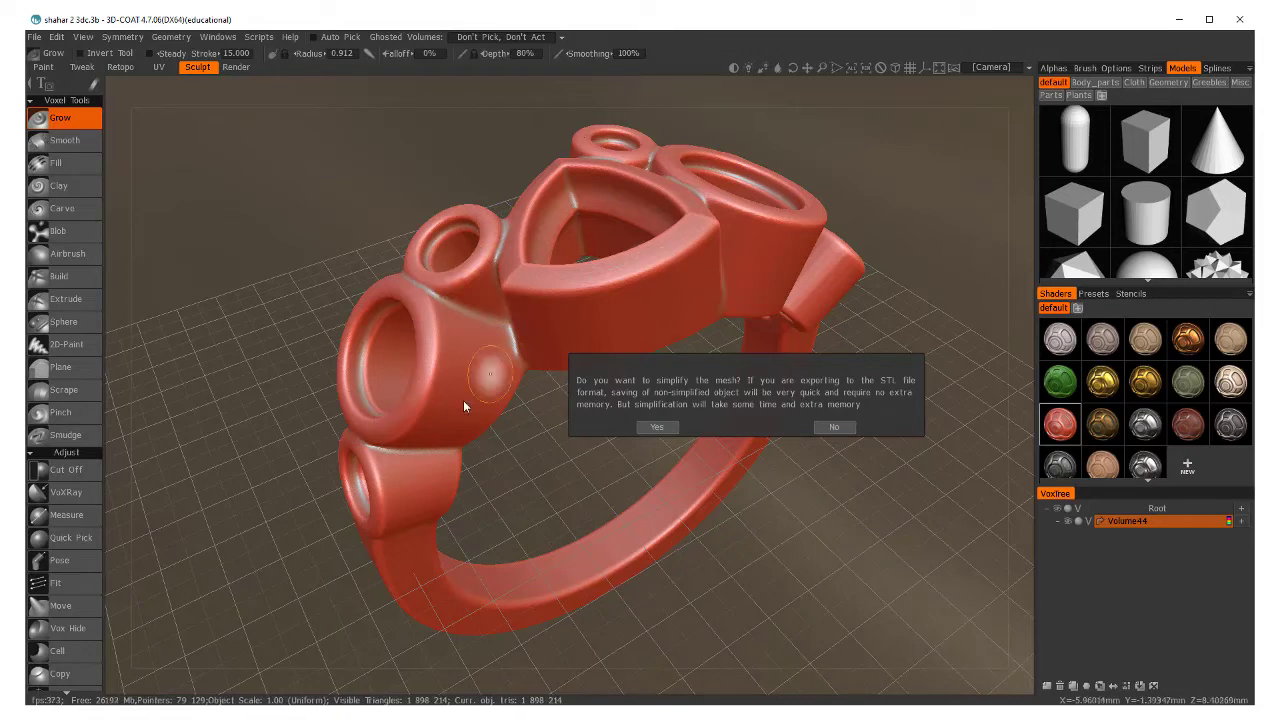
left_click(657, 427)
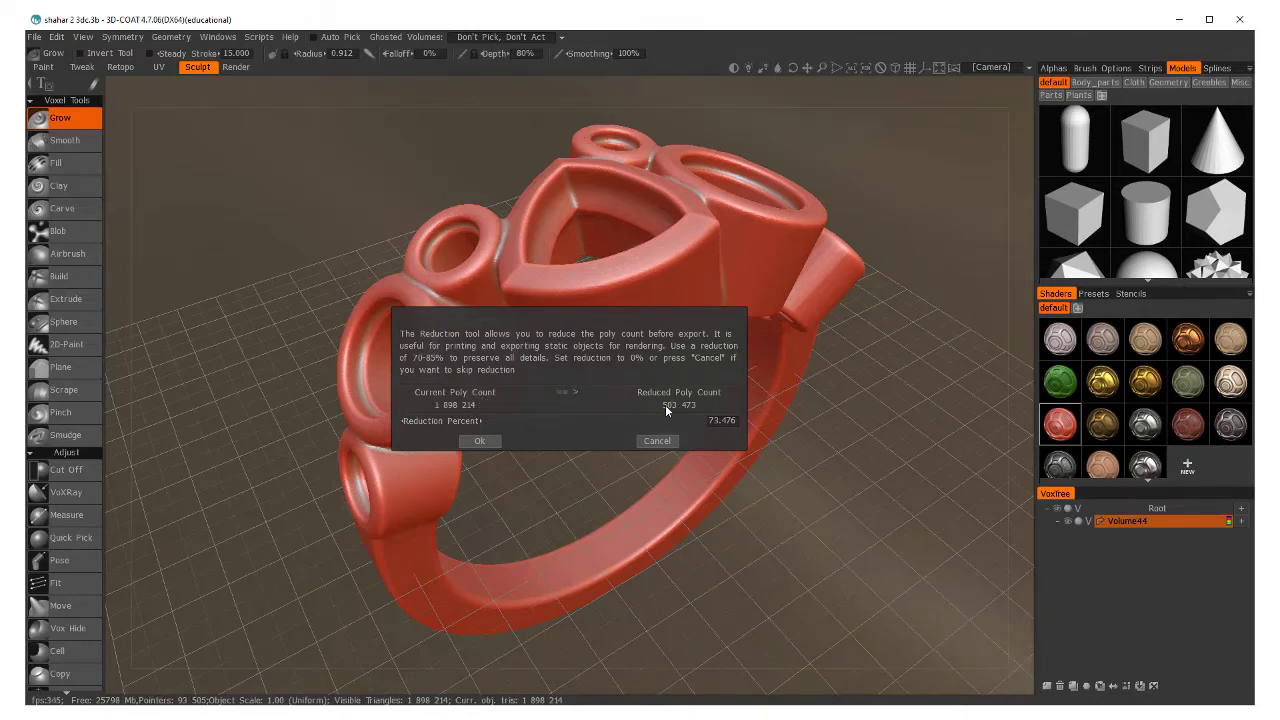
left_click_drag(501, 427, 443, 421)
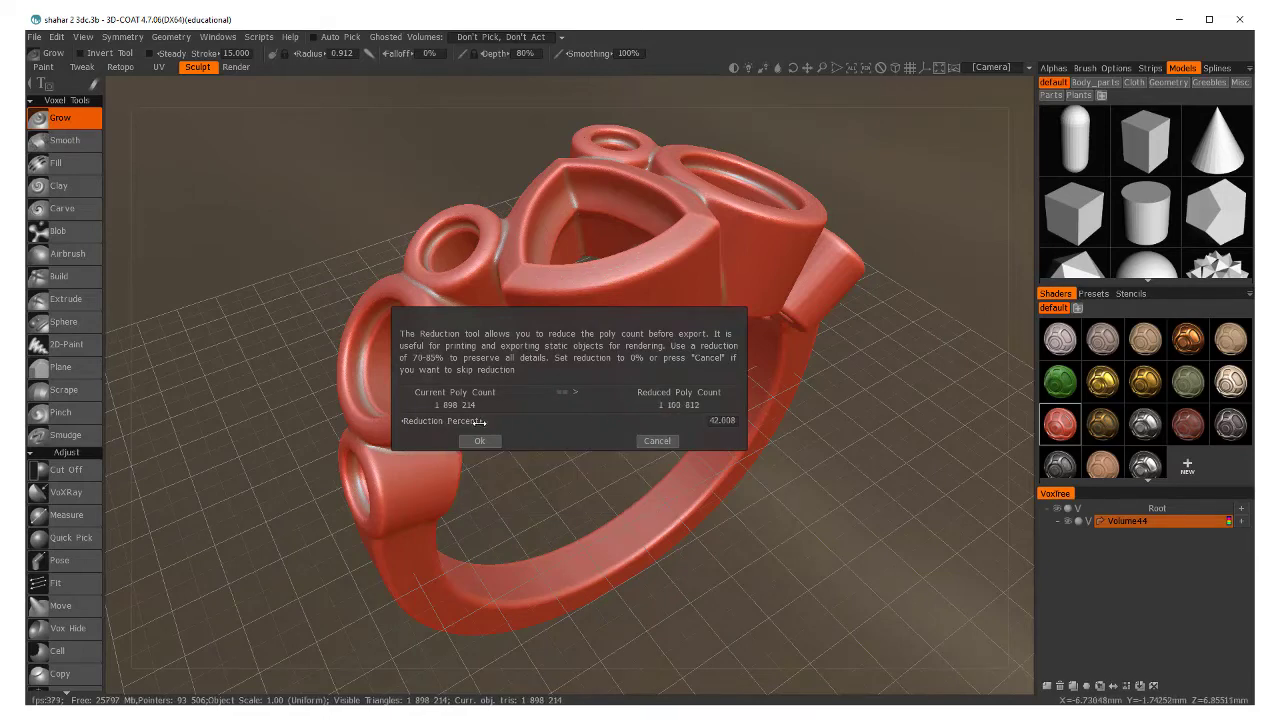
left_click_drag(443, 428, 525, 424)
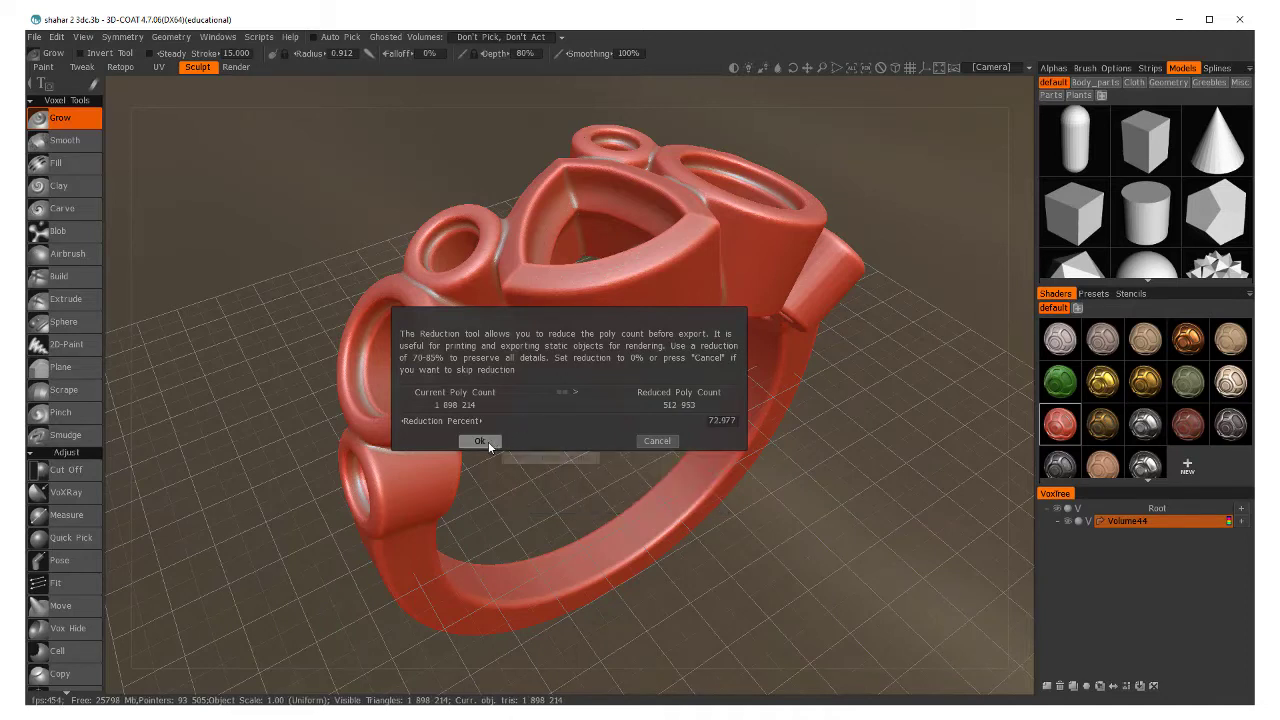
left_click(480, 441)
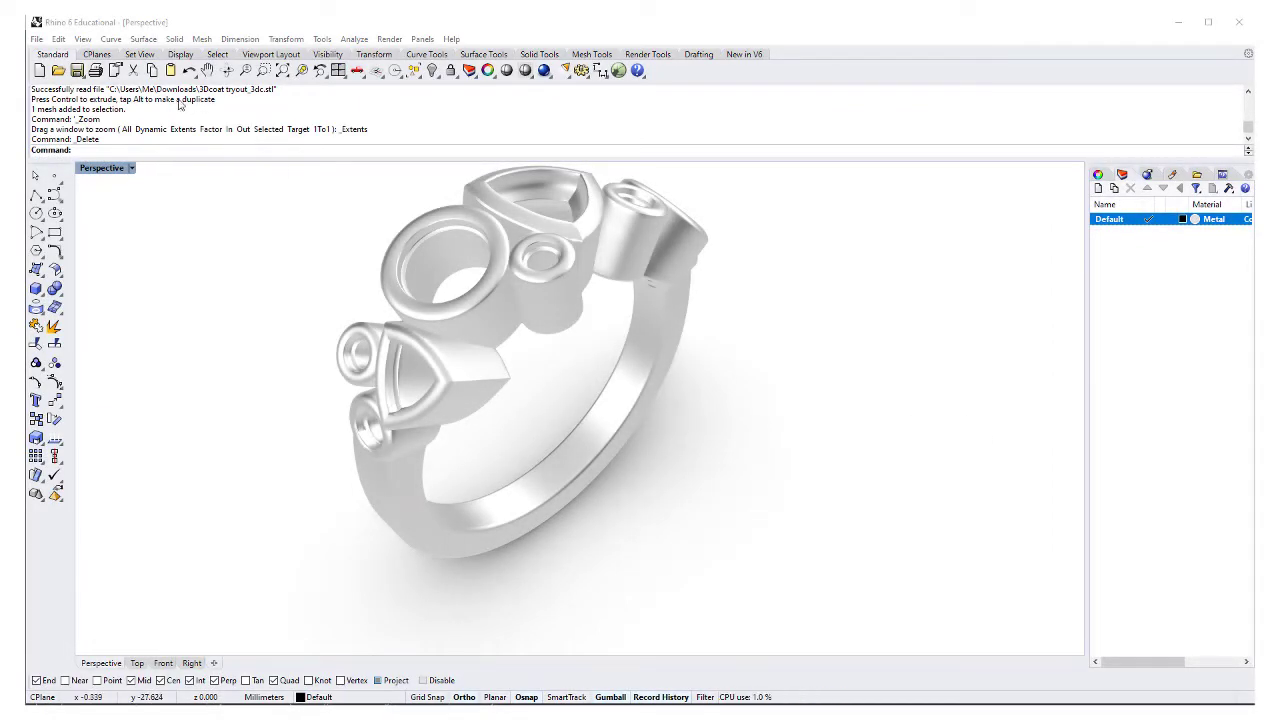
- Import '3Dcoat tryout_3dc.stl' with default STL options and drag it beside the original ring
left_click(37, 39)
left_click(60, 197)
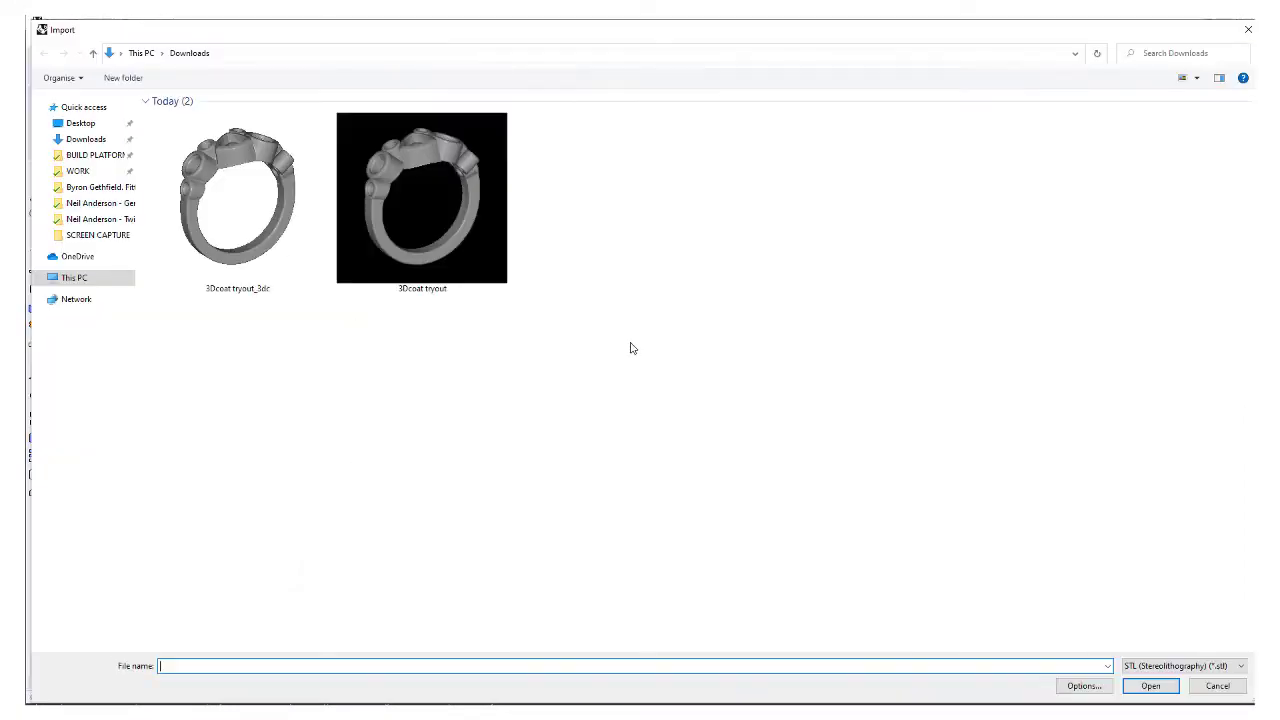
left_click(230, 215)
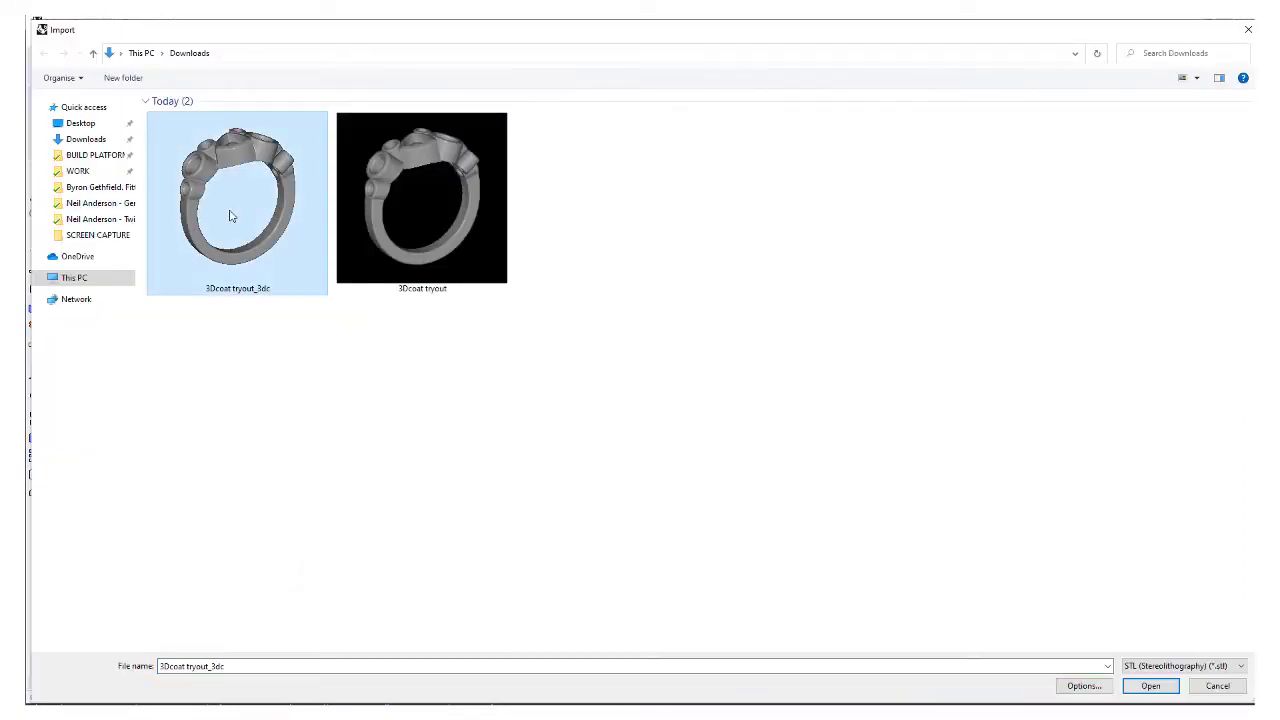
left_click(1140, 686)
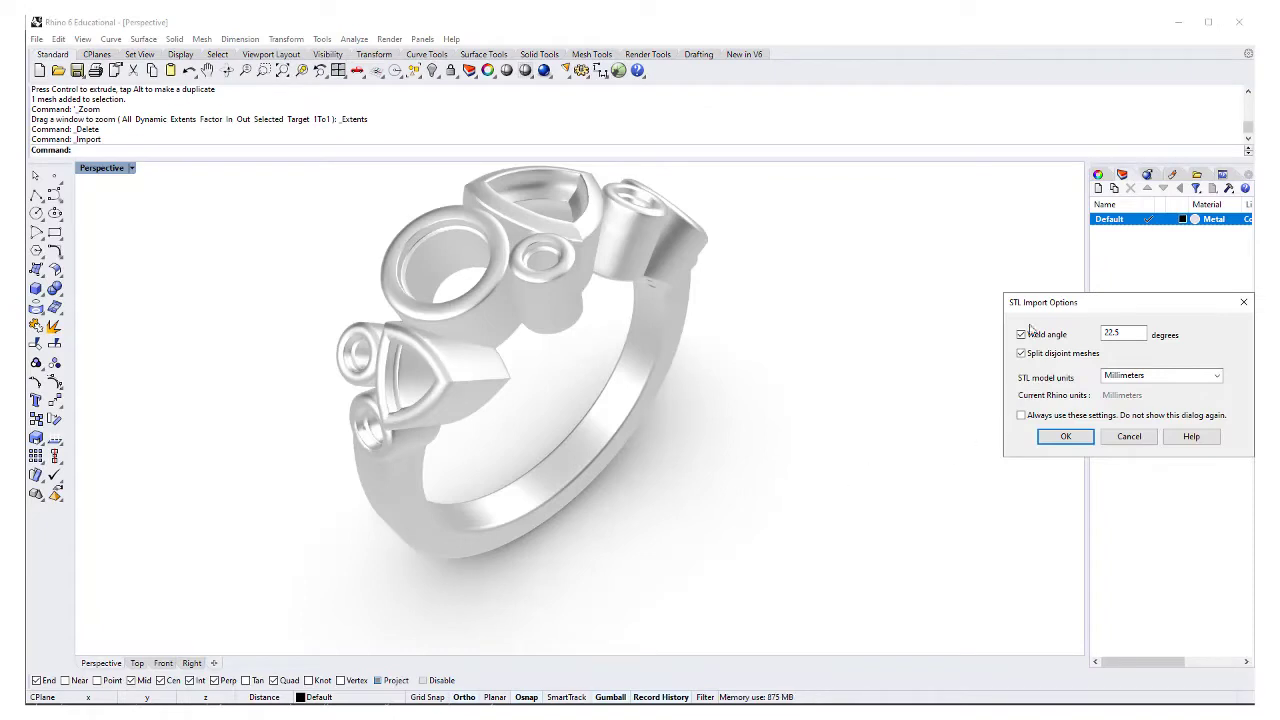
left_click(1066, 436)
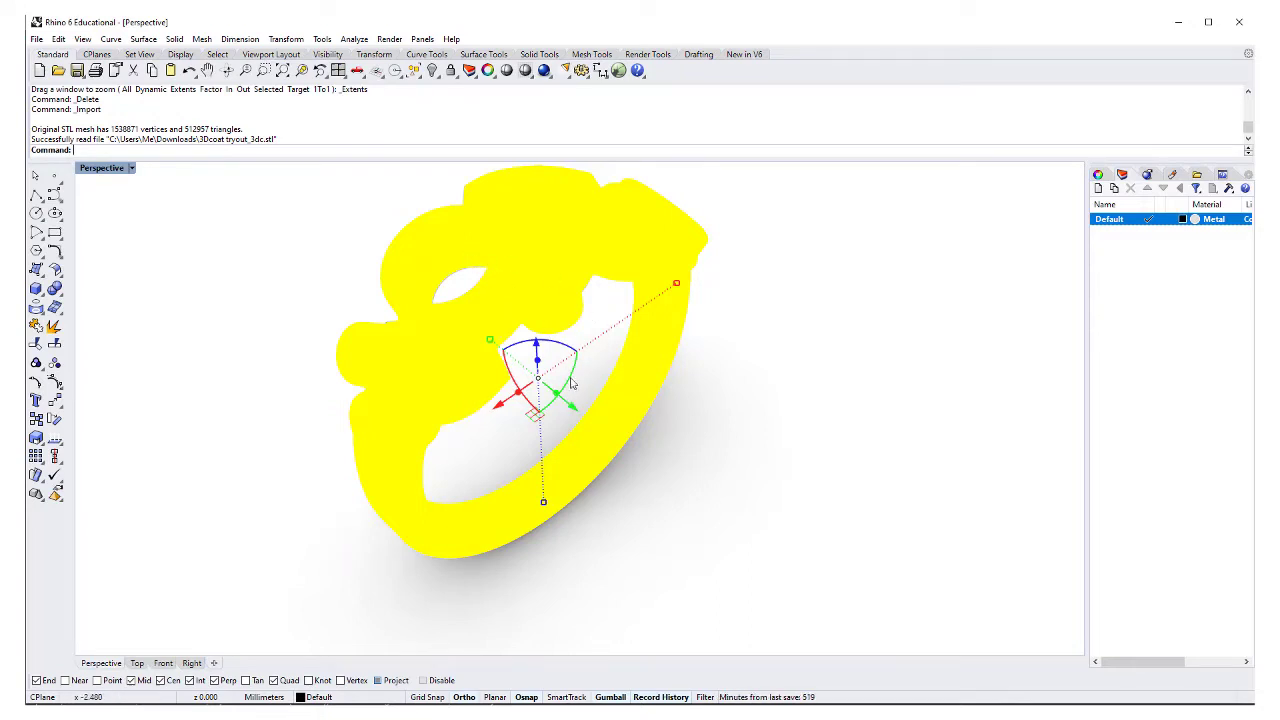
left_click_drag(573, 407, 693, 508)
- Deselect the mesh and render the Perspective viewport in Arctic mode to compare both rings
left_click(983, 358)
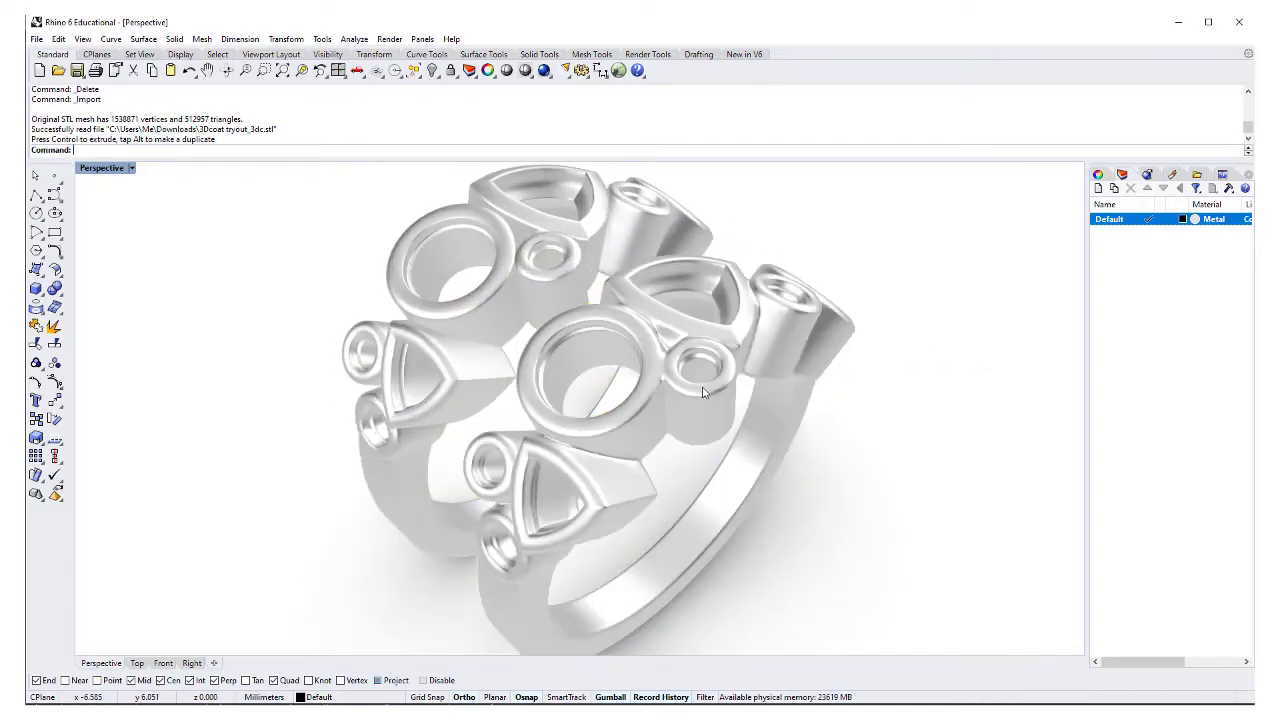
right_click_drag(723, 399, 569, 415)
scroll(569, 415, "down", 6)
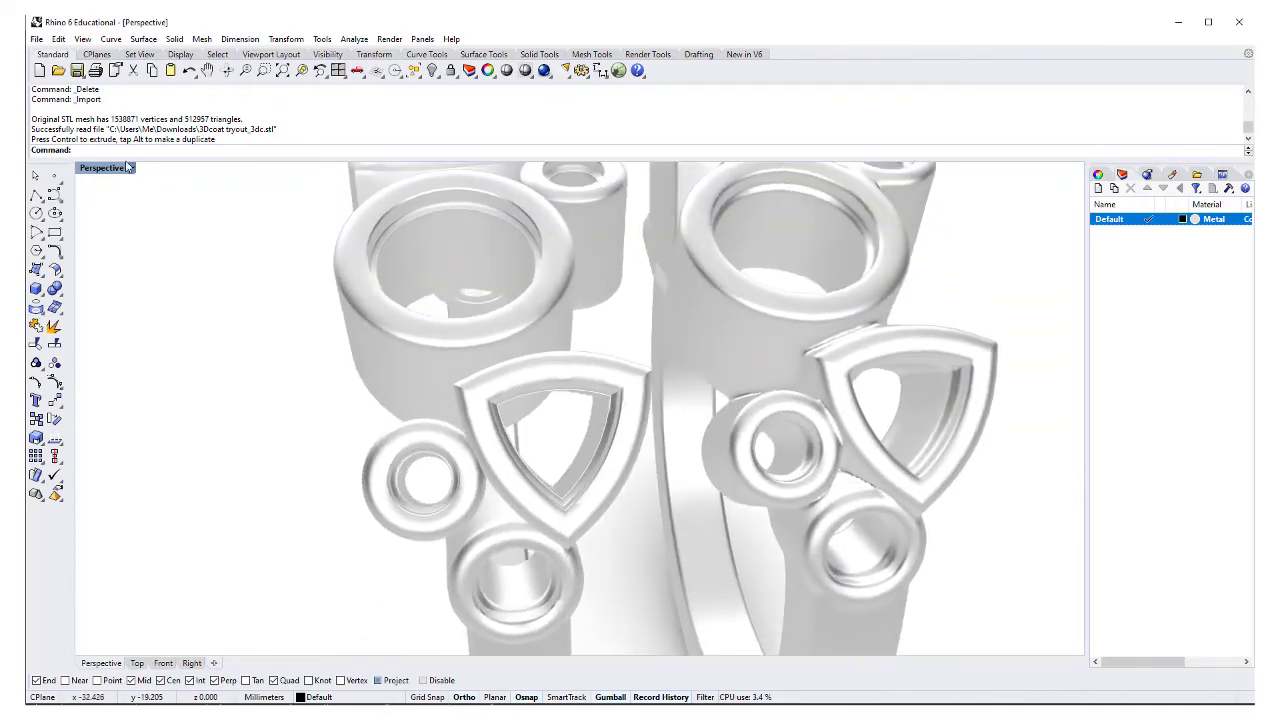
left_click(123, 165)
left_click(128, 309)
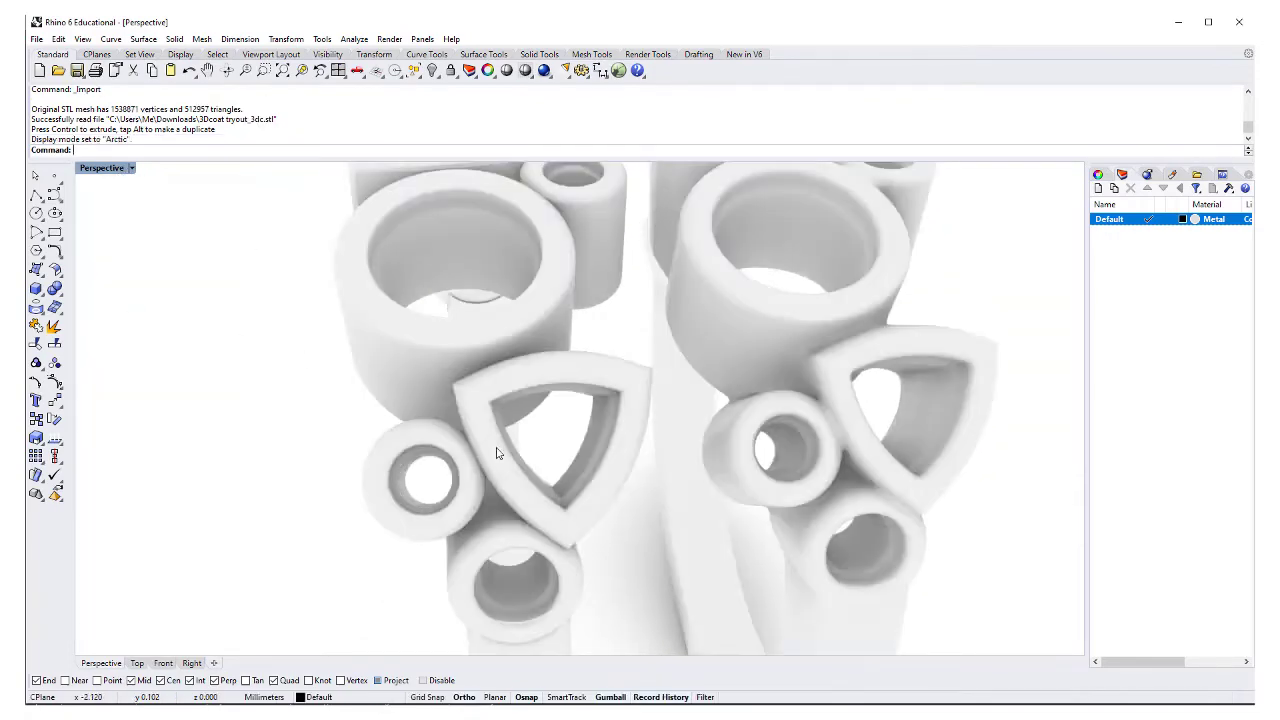